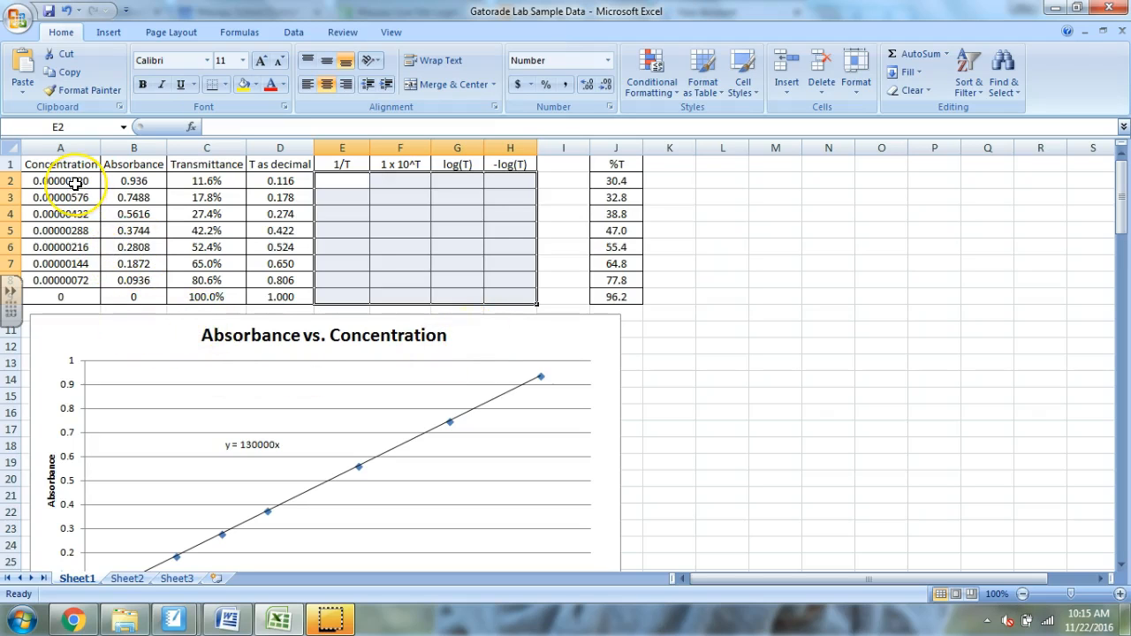
- Review the Concentration, Absorbance, Transmittance and %T data columns in the sheet
drag(71, 180, 55, 305)
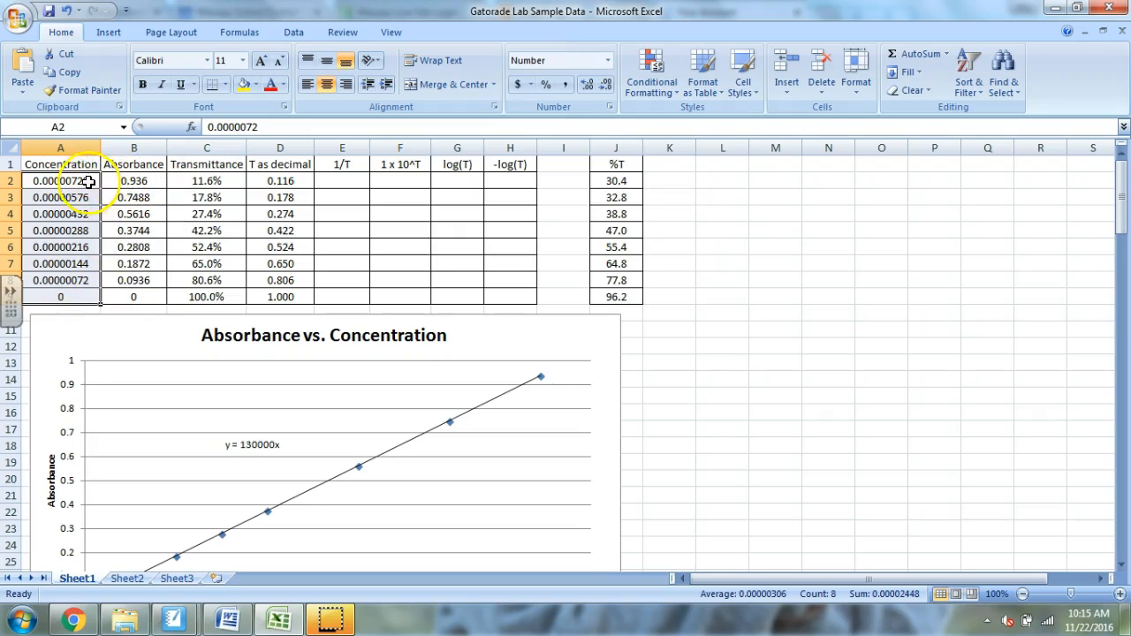
drag(142, 180, 143, 297)
drag(221, 180, 236, 297)
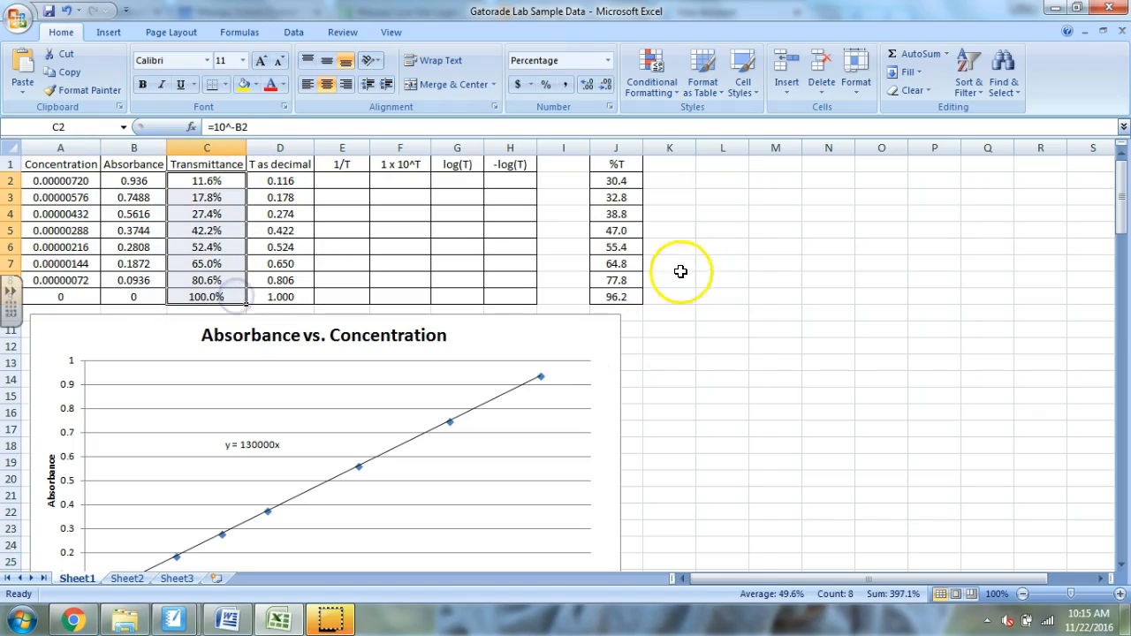
drag(619, 164, 628, 300)
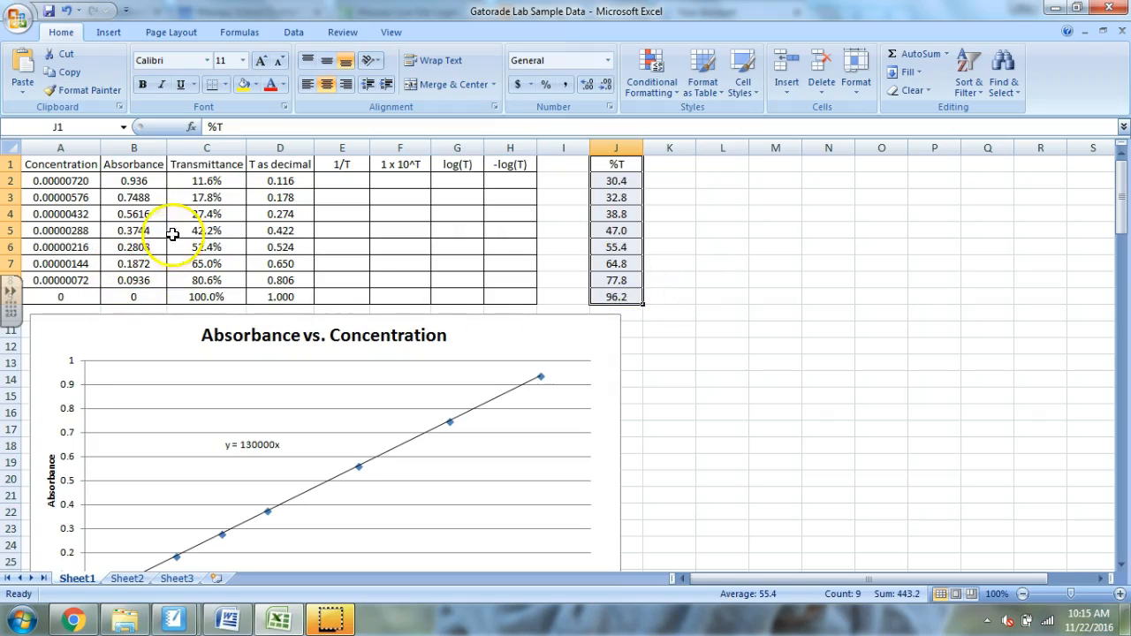
click(728, 228)
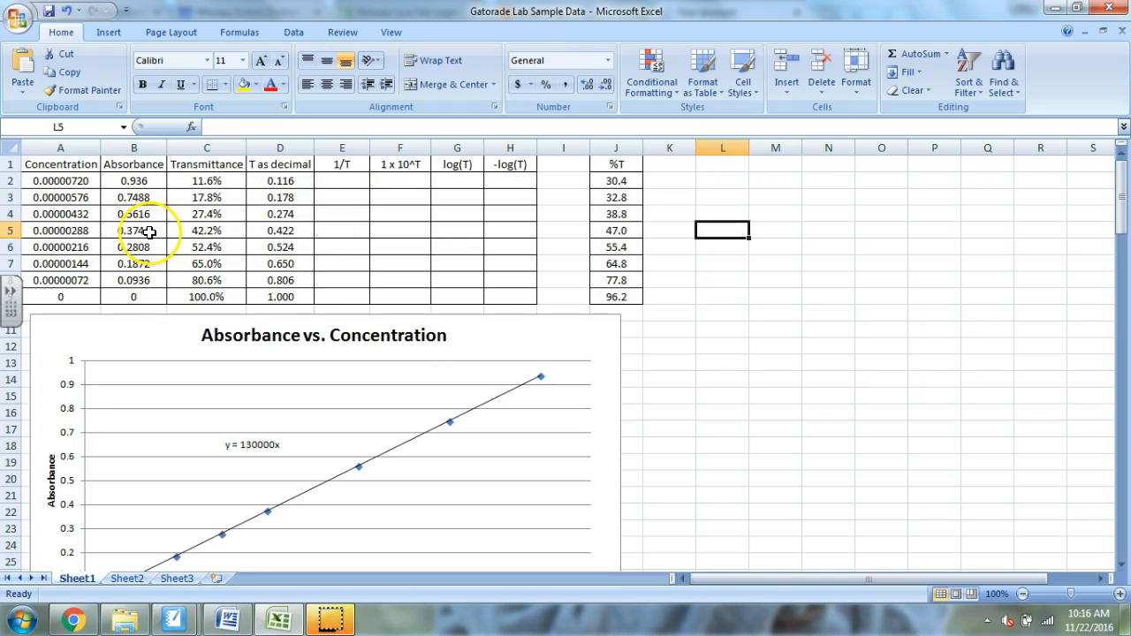
- Insert a blank markers-only scatter chart while the empty cell L6 is selected
click(707, 247)
key(Escape)
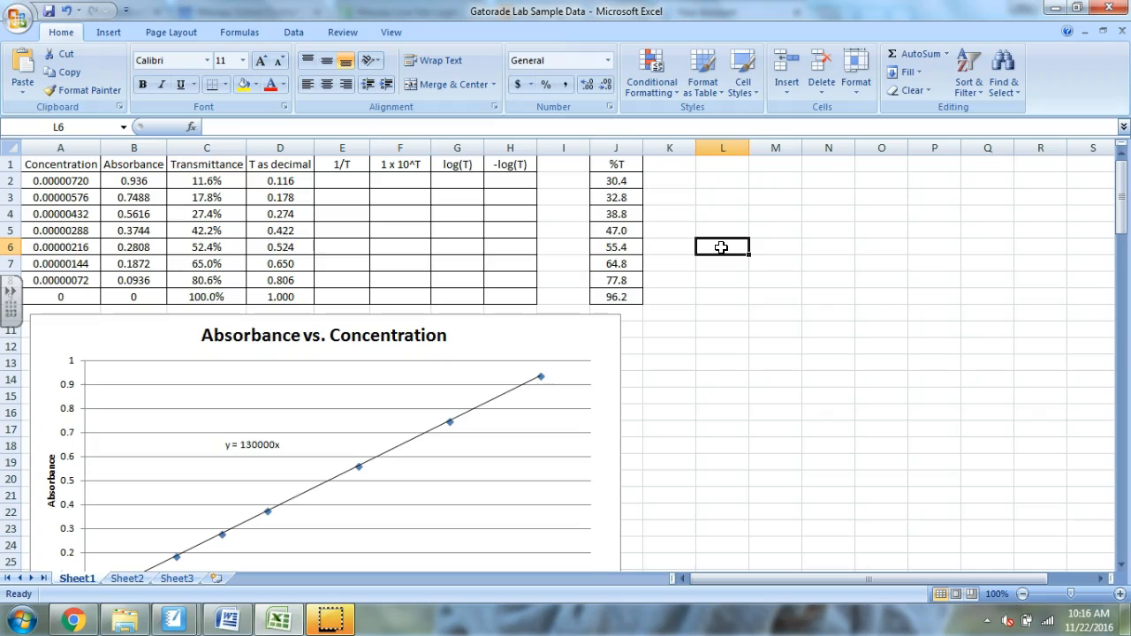
click(110, 34)
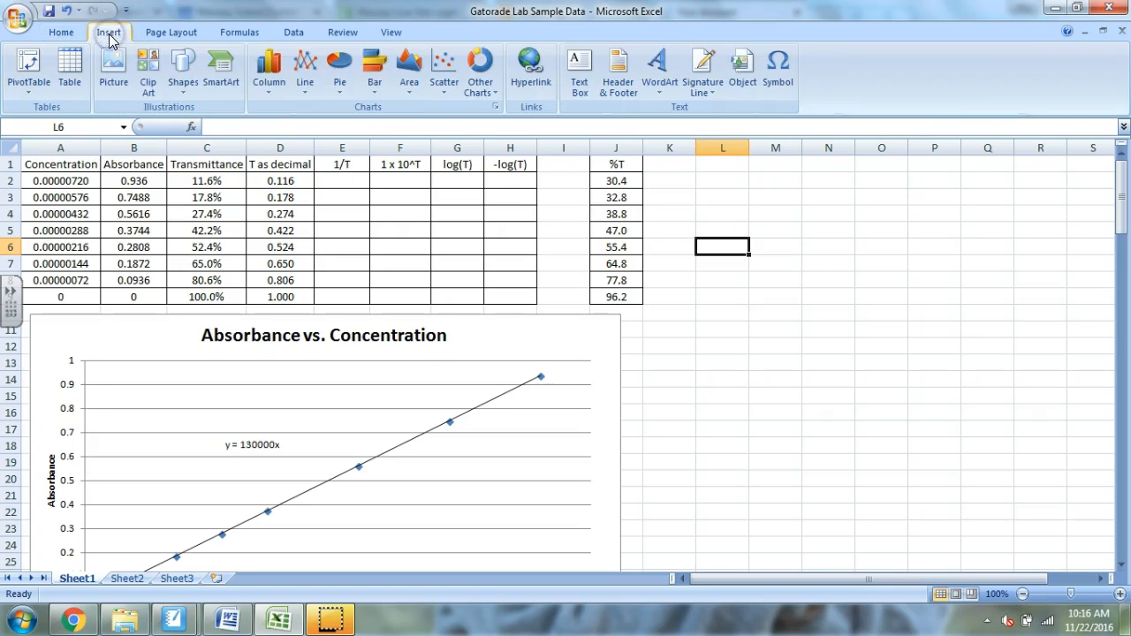
click(445, 73)
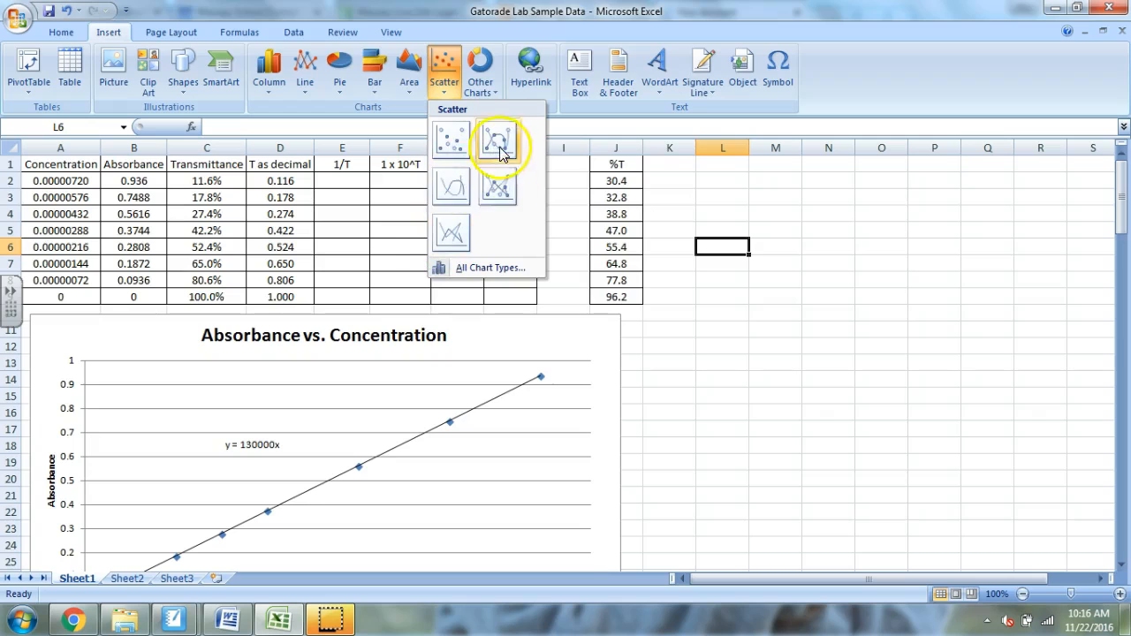
click(451, 139)
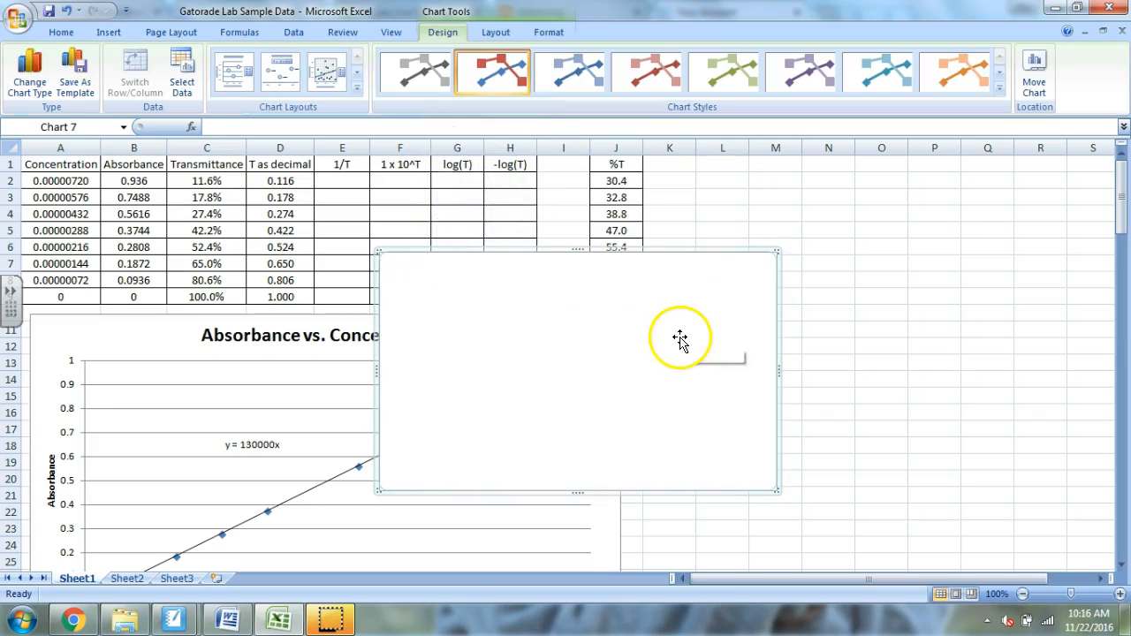
- Add a new data series to the blank chart with the concentrations in A2:A9 as its X values
right_click(592, 330)
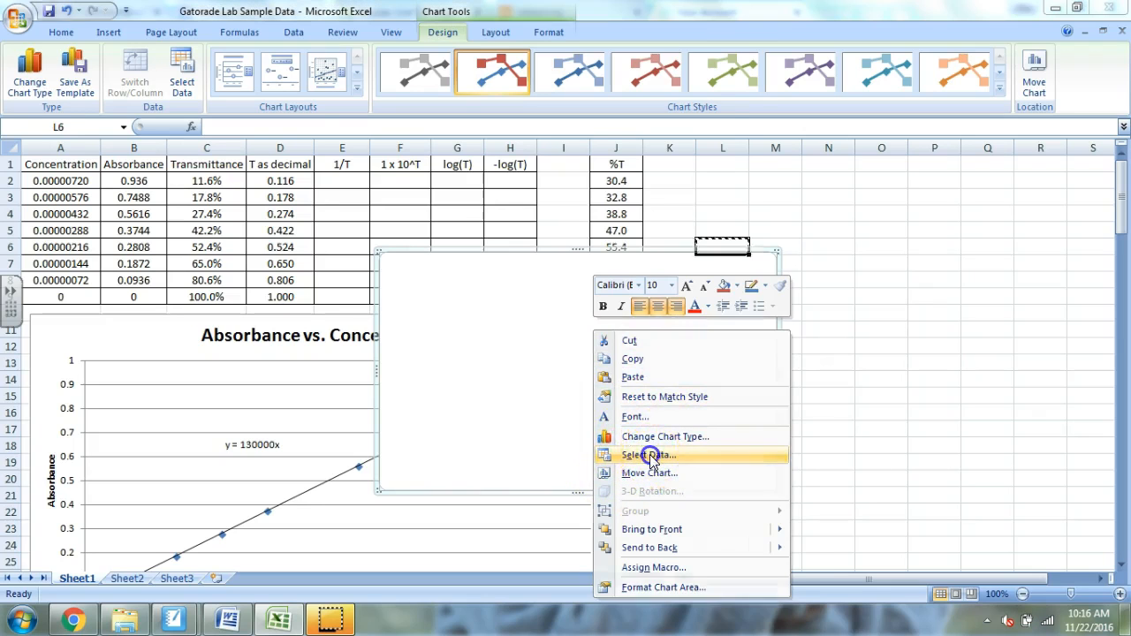
click(650, 455)
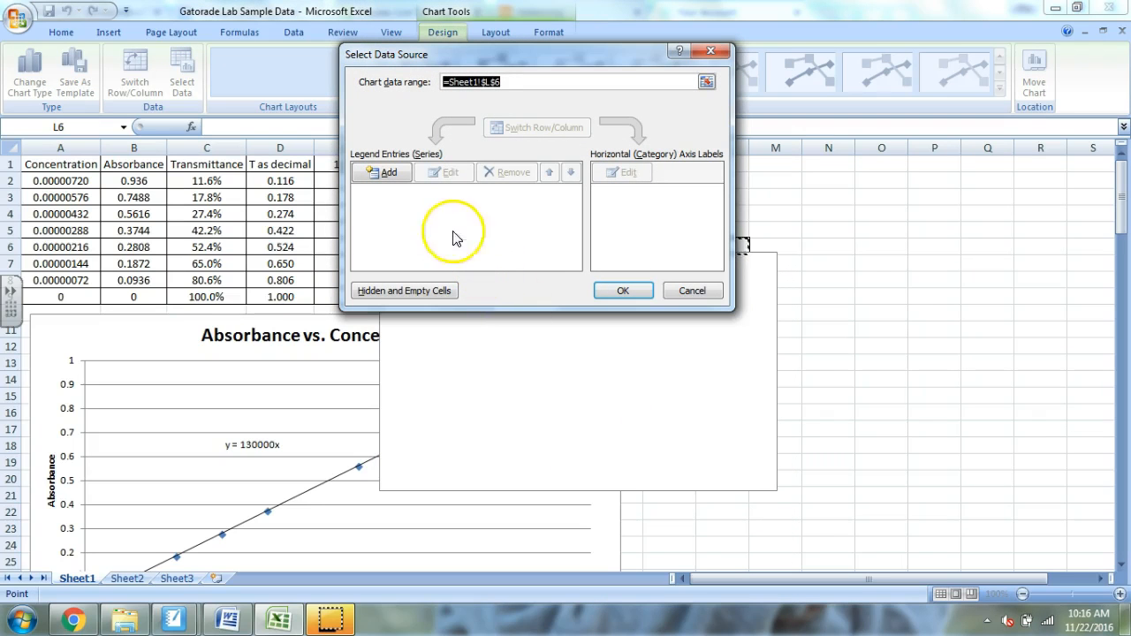
click(385, 176)
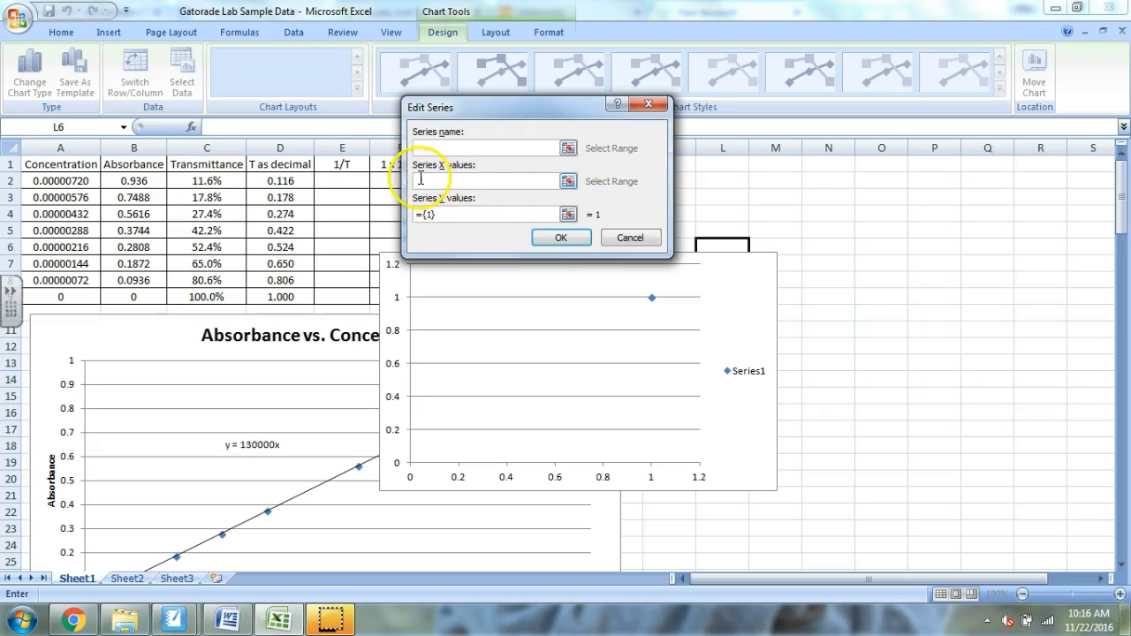
click(569, 180)
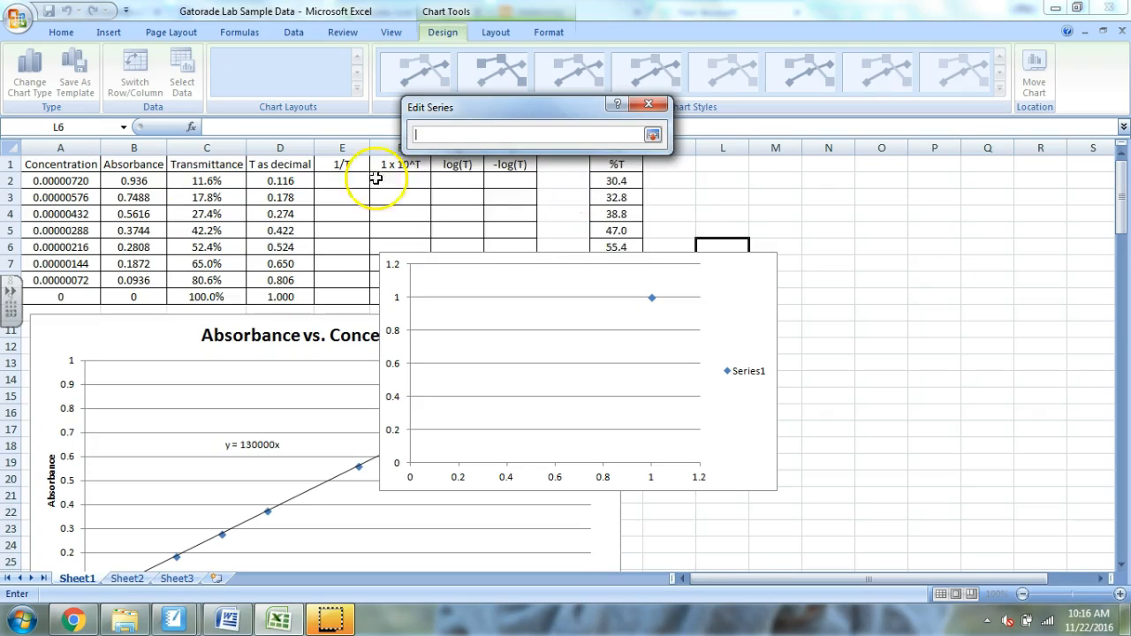
drag(84, 182, 84, 294)
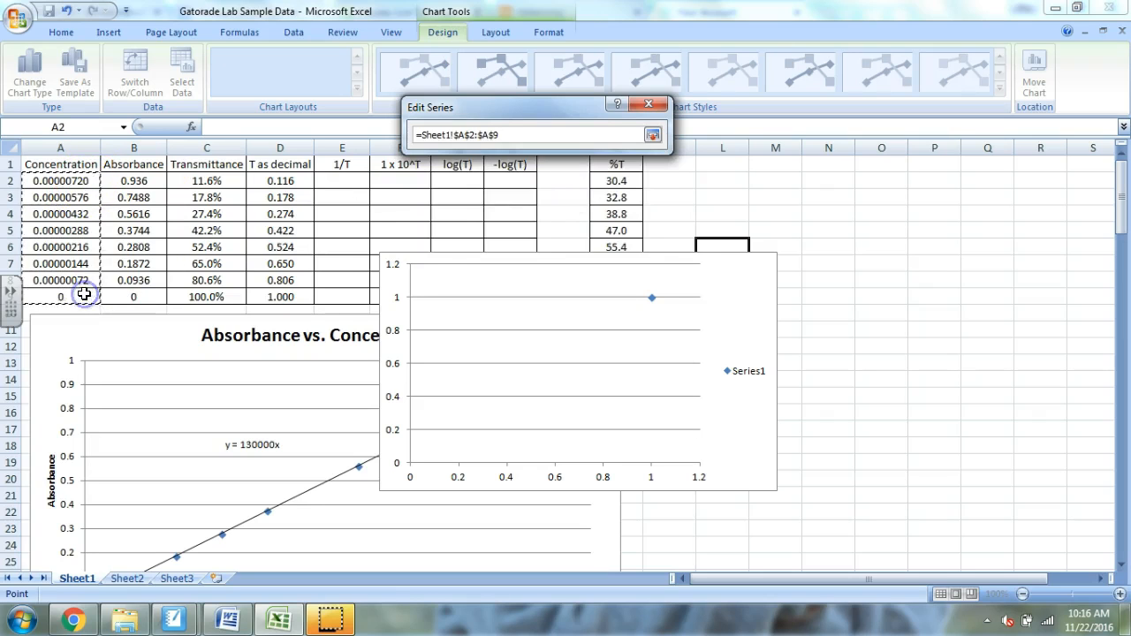
click(652, 136)
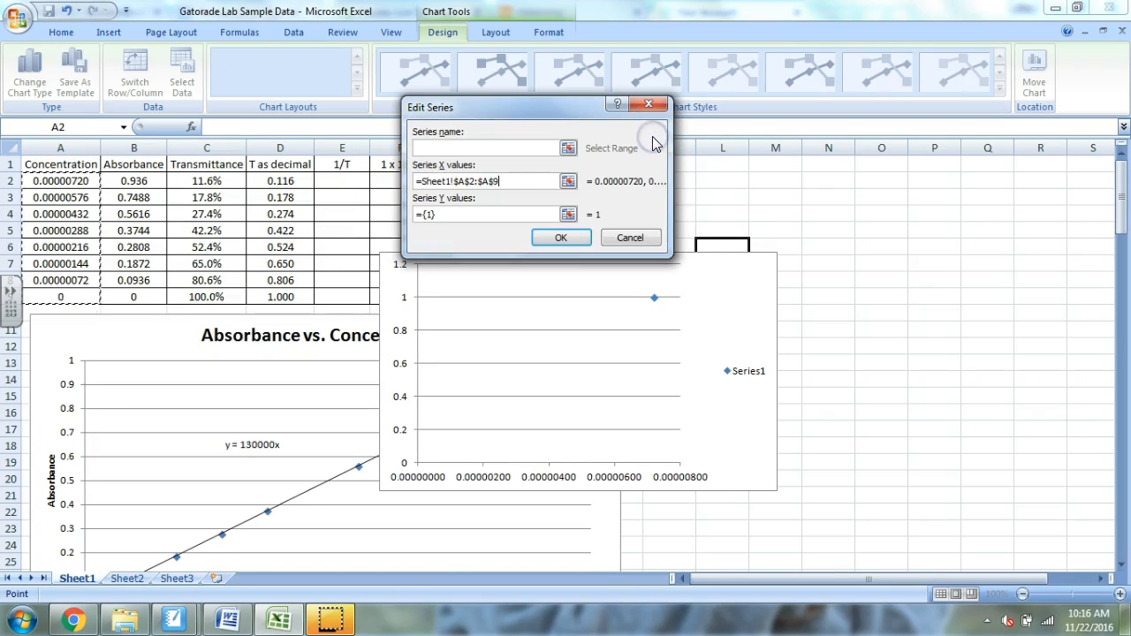
- Set the series Y values to the absorbances in B2:B9 and accept the chart's data source
click(568, 215)
drag(147, 182, 151, 297)
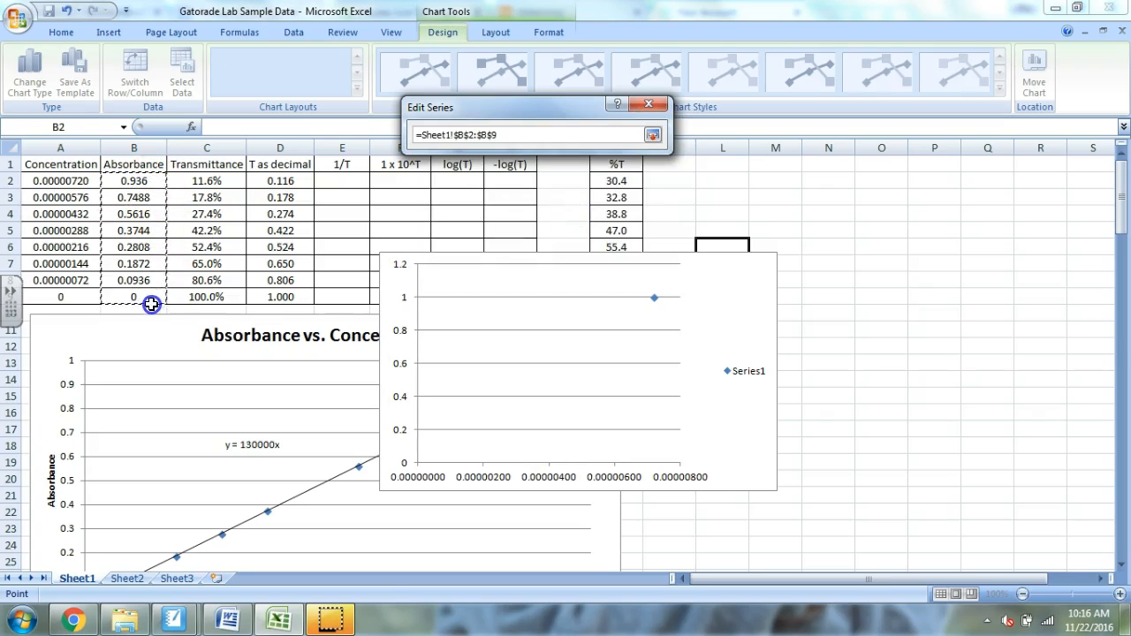
click(652, 134)
click(566, 238)
click(616, 281)
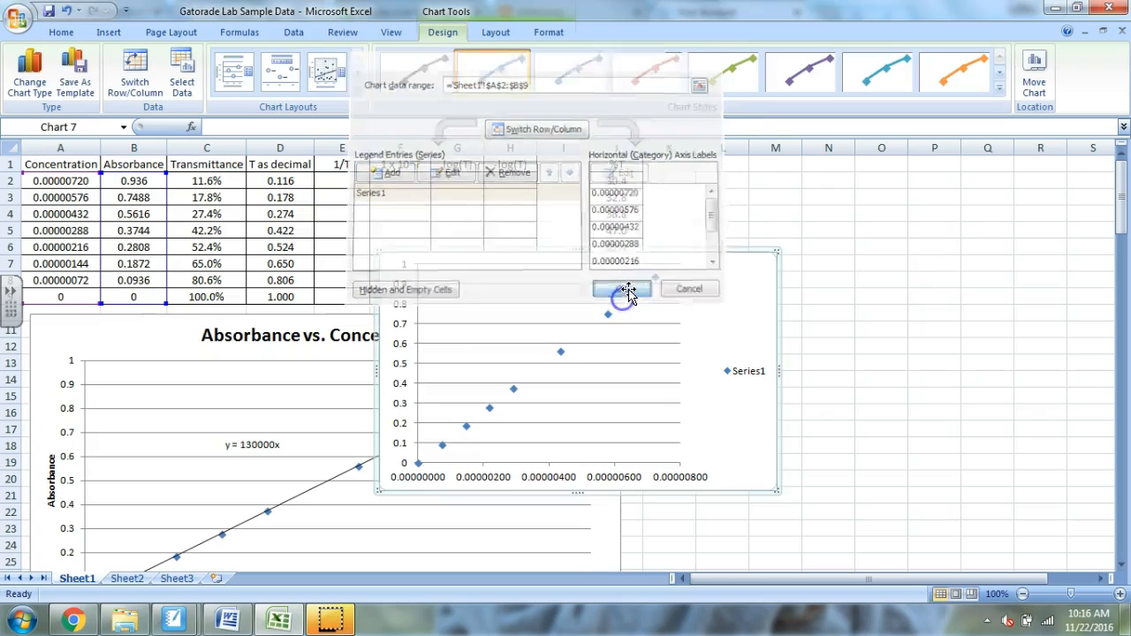
- Move the new scatter chart slightly up and to the right and delete its legend
drag(708, 301, 745, 262)
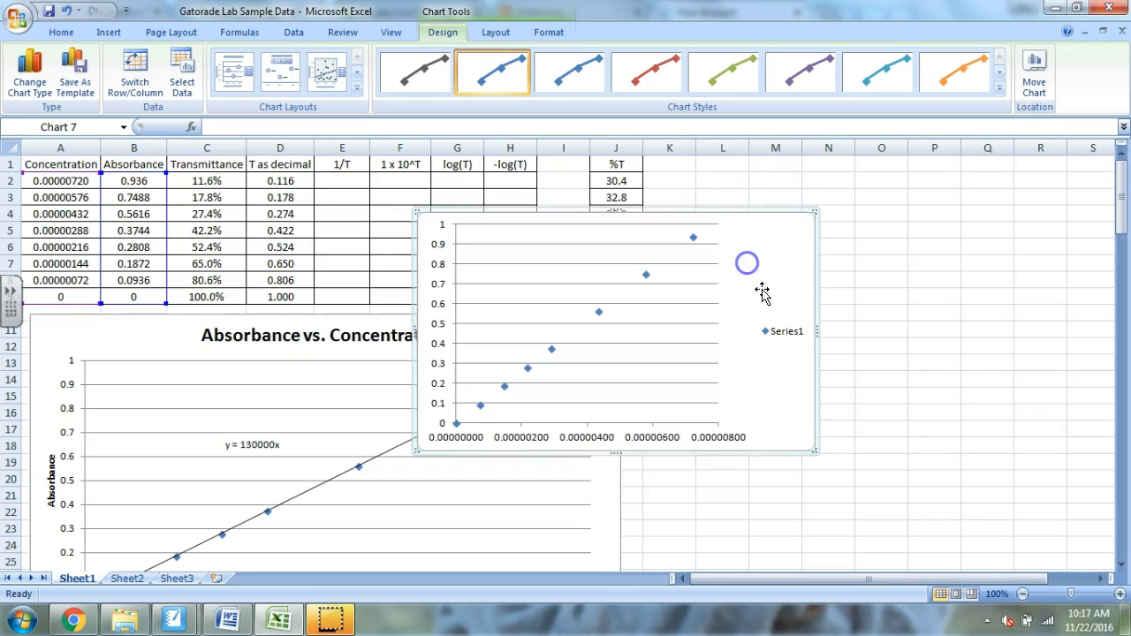
click(786, 333)
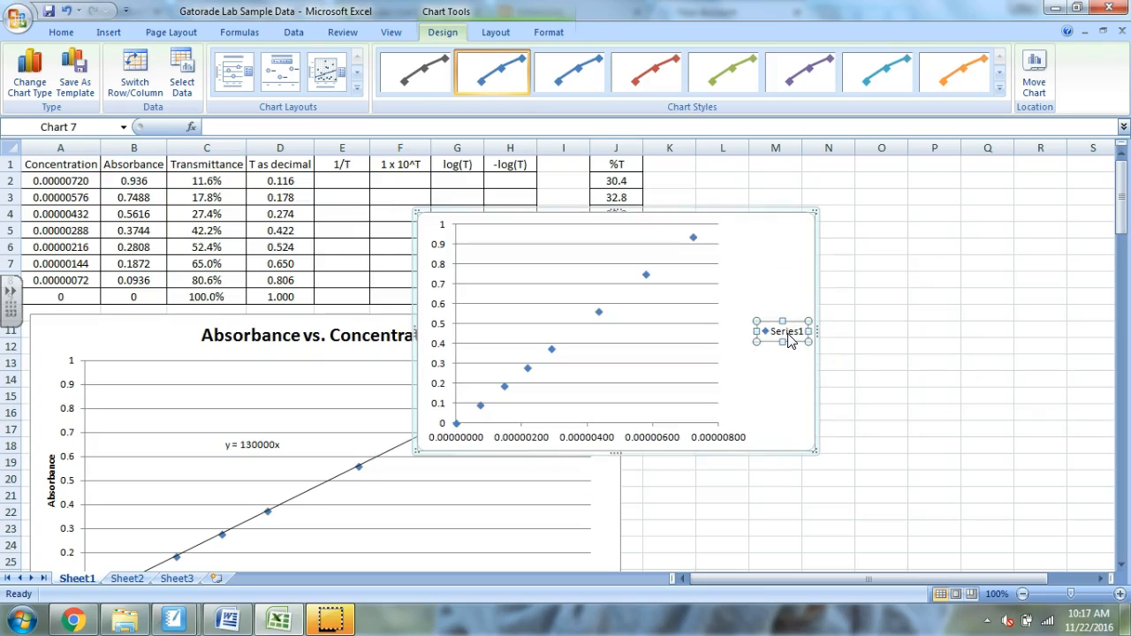
key(Delete)
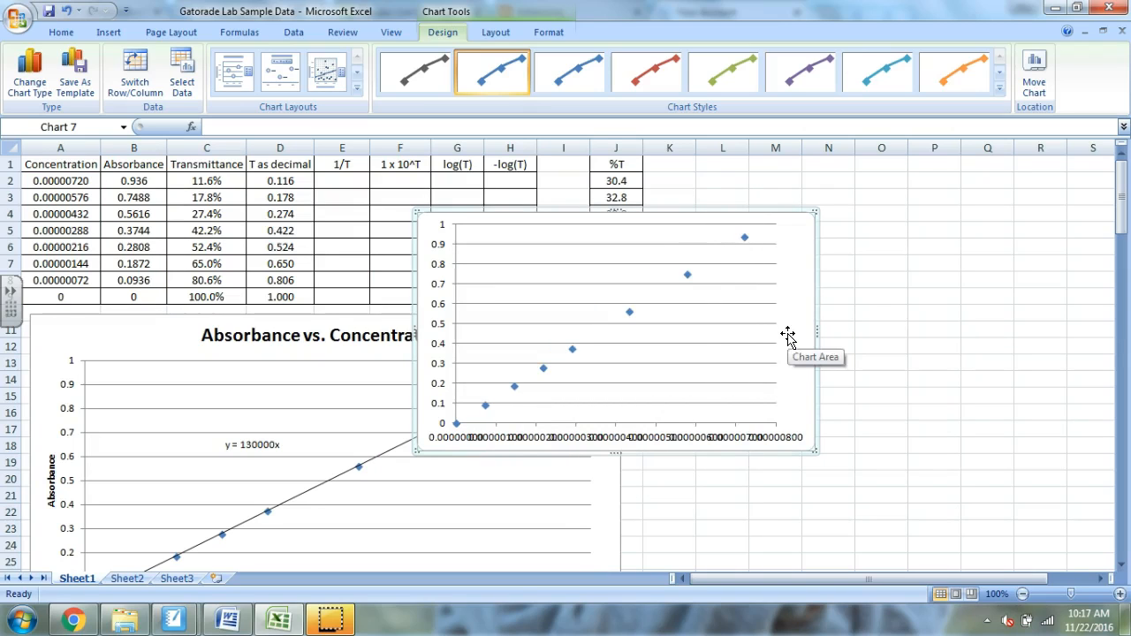
click(791, 286)
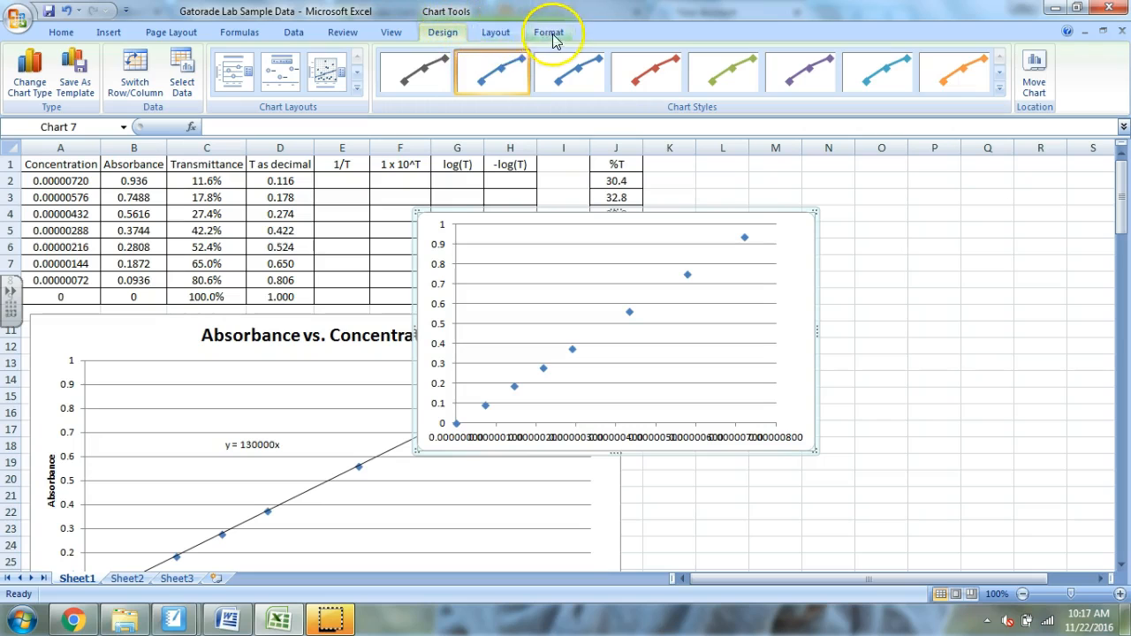
click(944, 341)
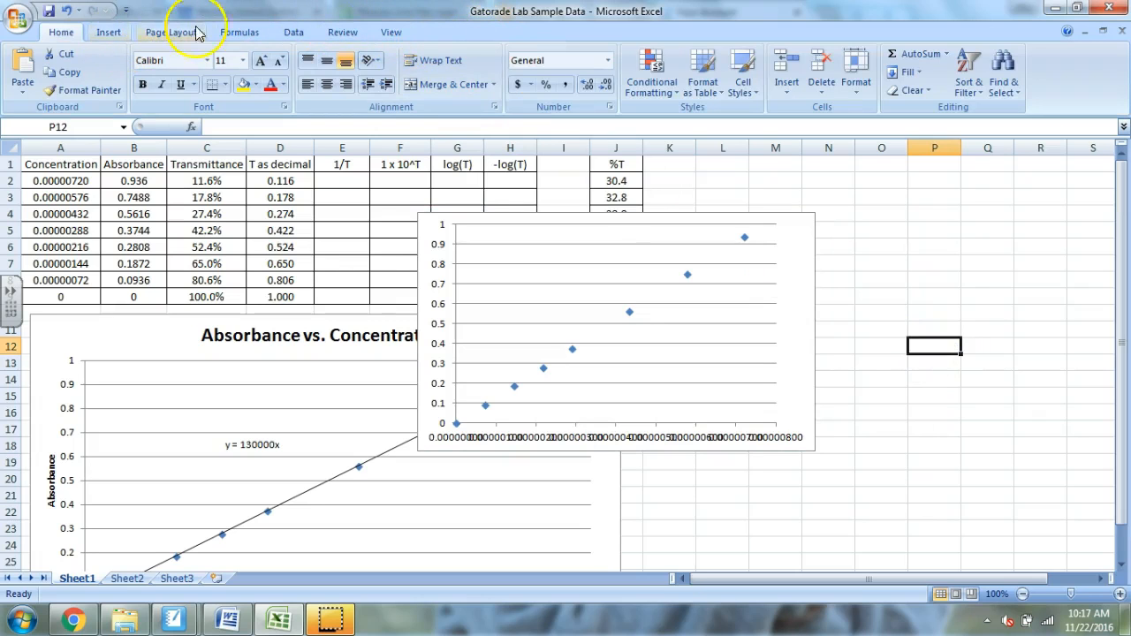
- Add a title above the new chart reading "Absorbance vs. Concentration"
click(793, 261)
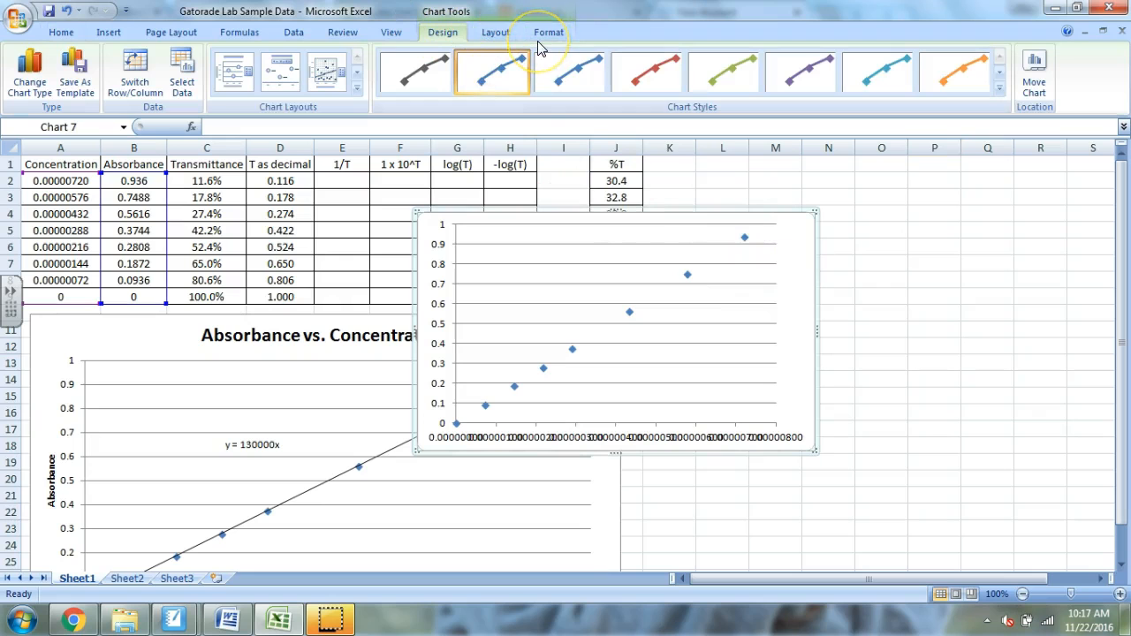
click(508, 34)
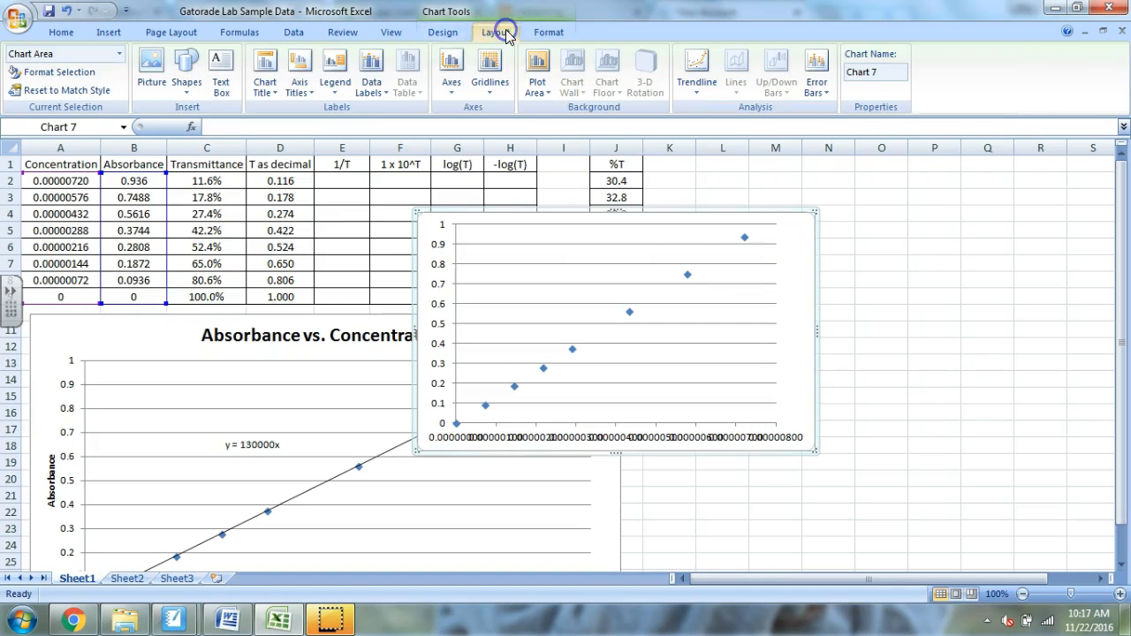
click(265, 72)
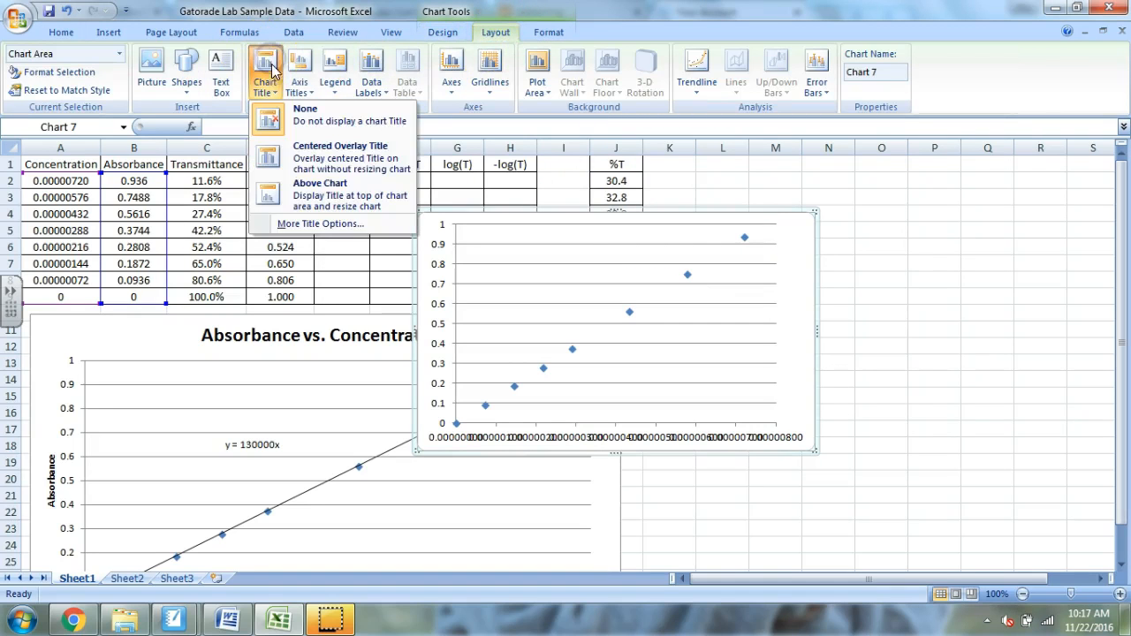
click(337, 196)
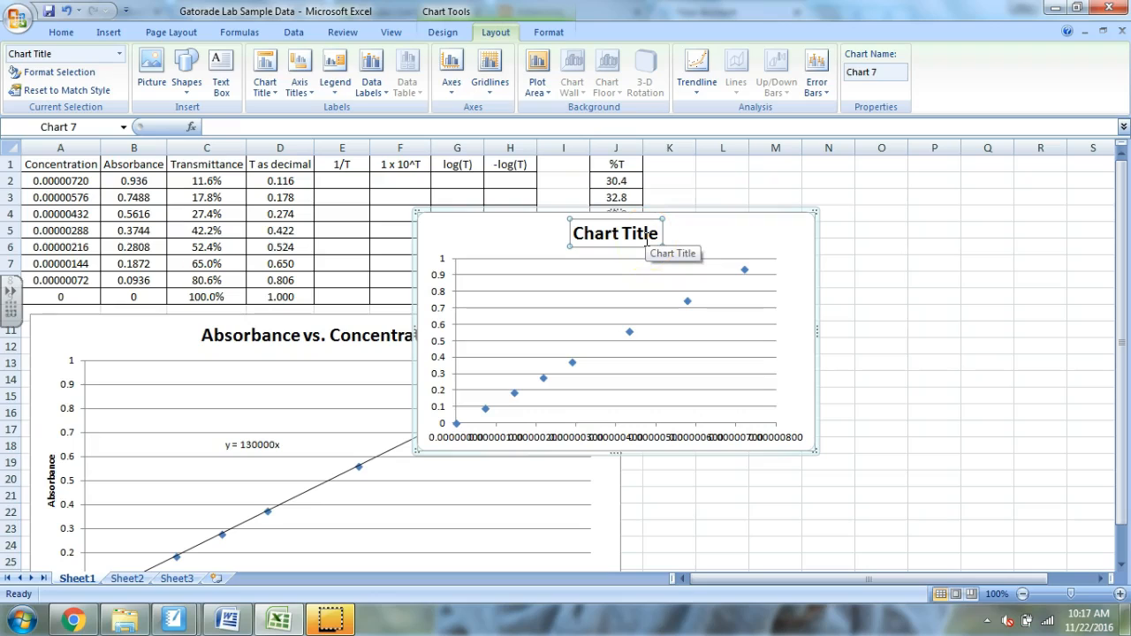
text(Absorbance vs. Concentration)
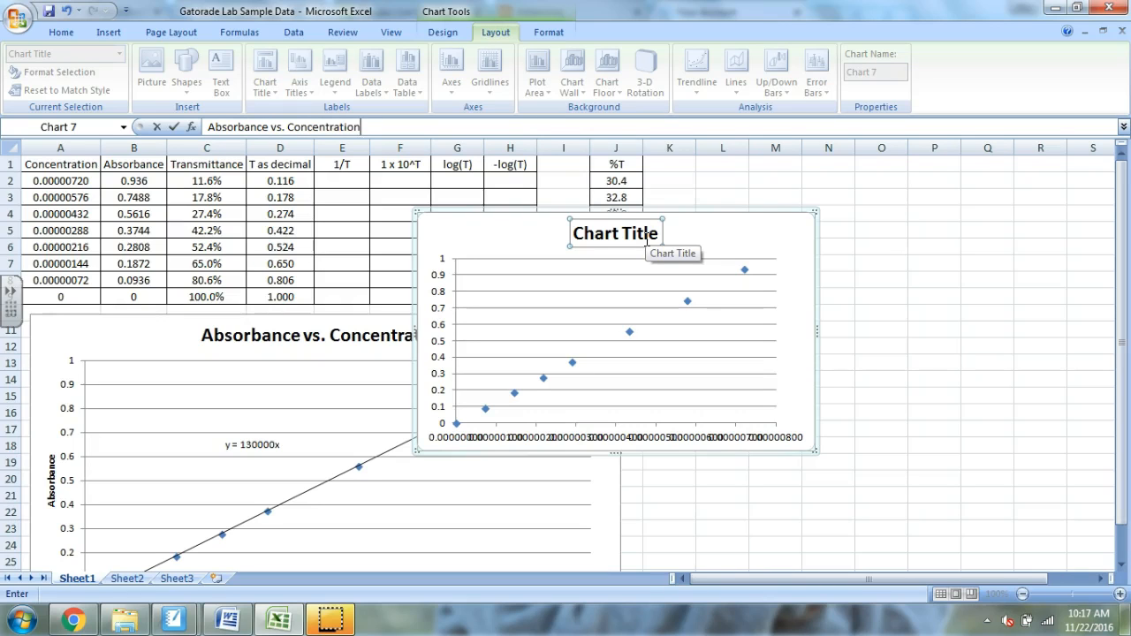
key(Return)
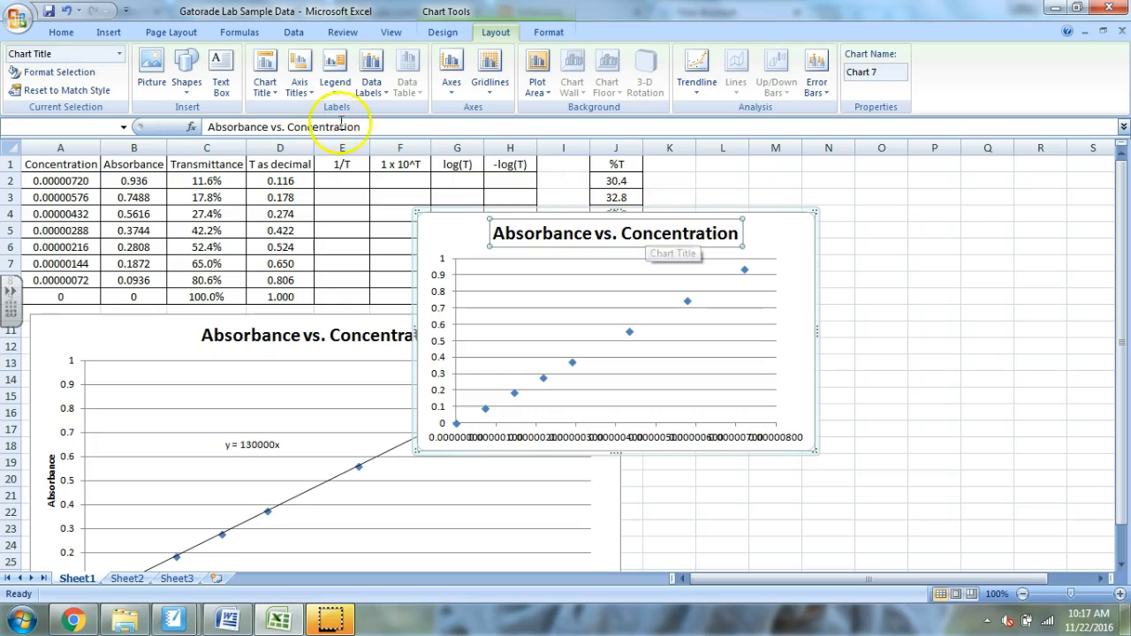
- Append "(mol/L)" to the chart title and enlarge the chart so the title fits on one line
click(385, 129)
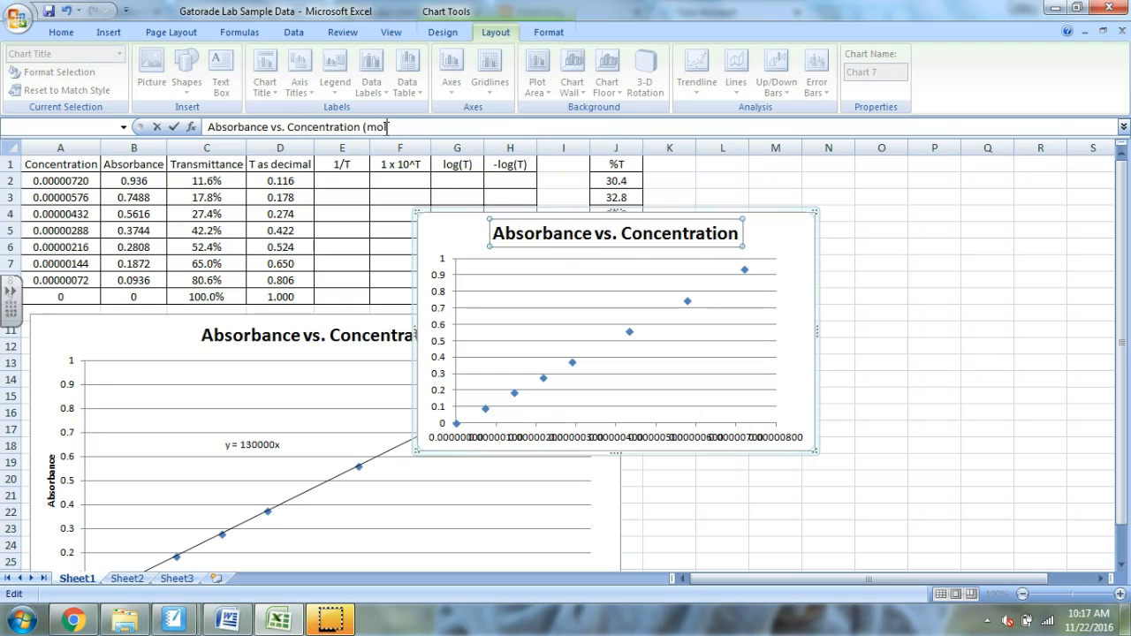
text((mol/L))
key(Return)
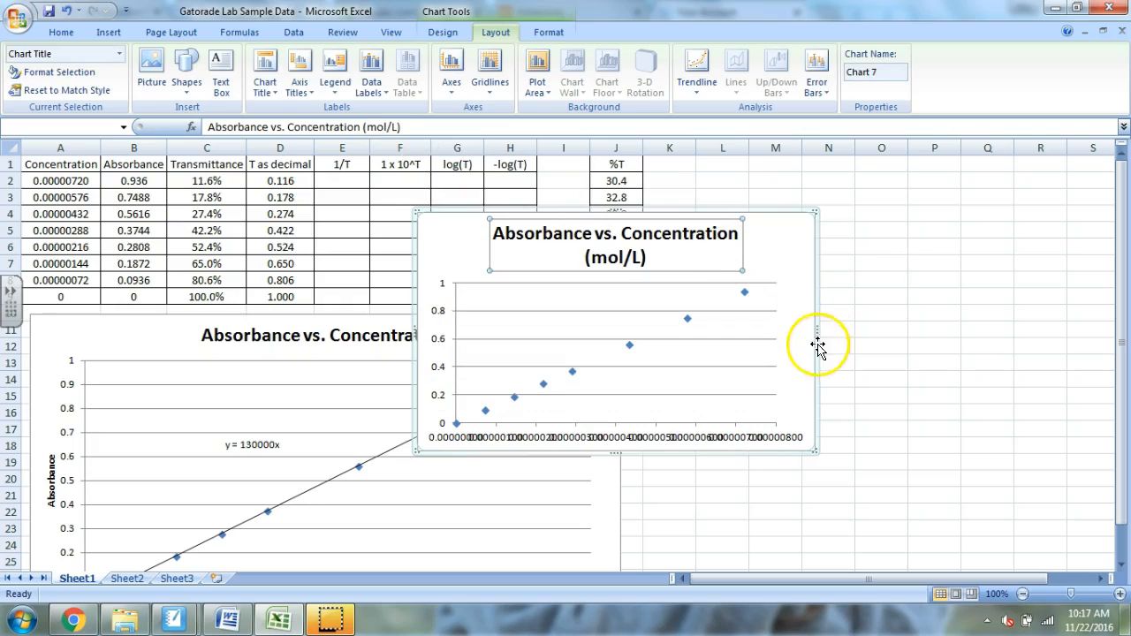
drag(813, 450, 857, 465)
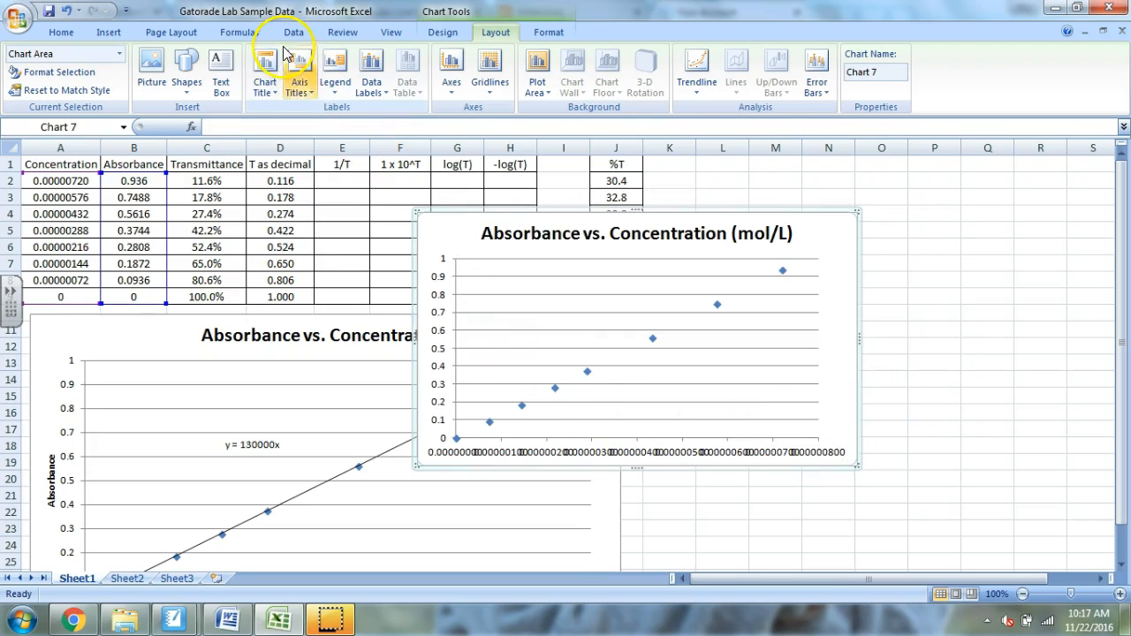
- Add a horizontal axis title below the axis and a rotated vertical axis title to the chart
click(300, 69)
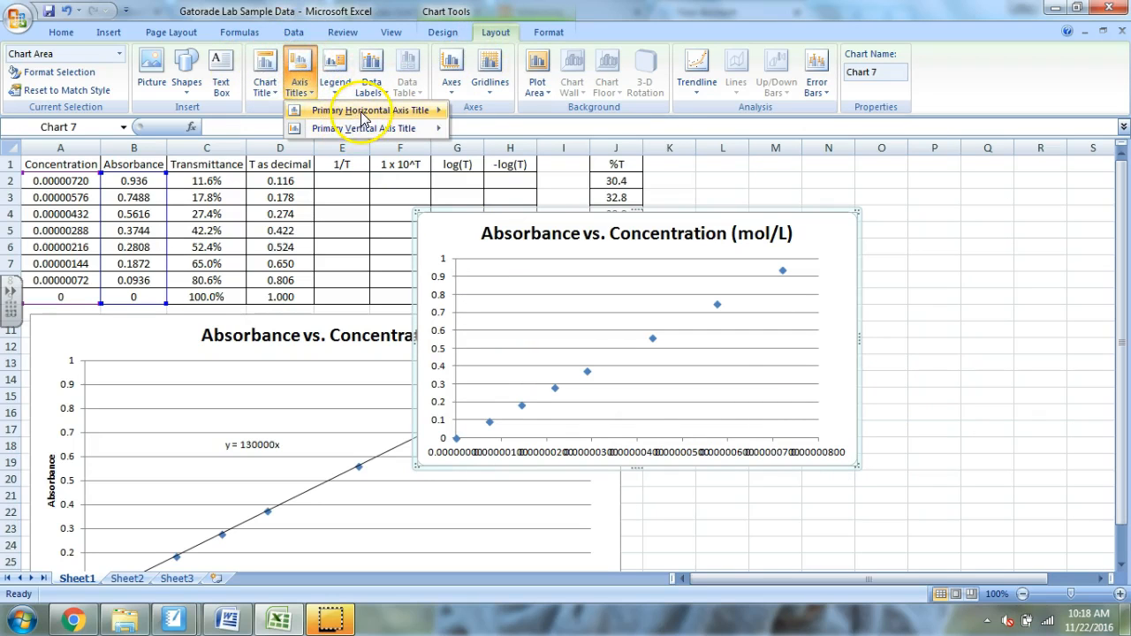
mouse_move(389, 110)
click(517, 149)
click(300, 69)
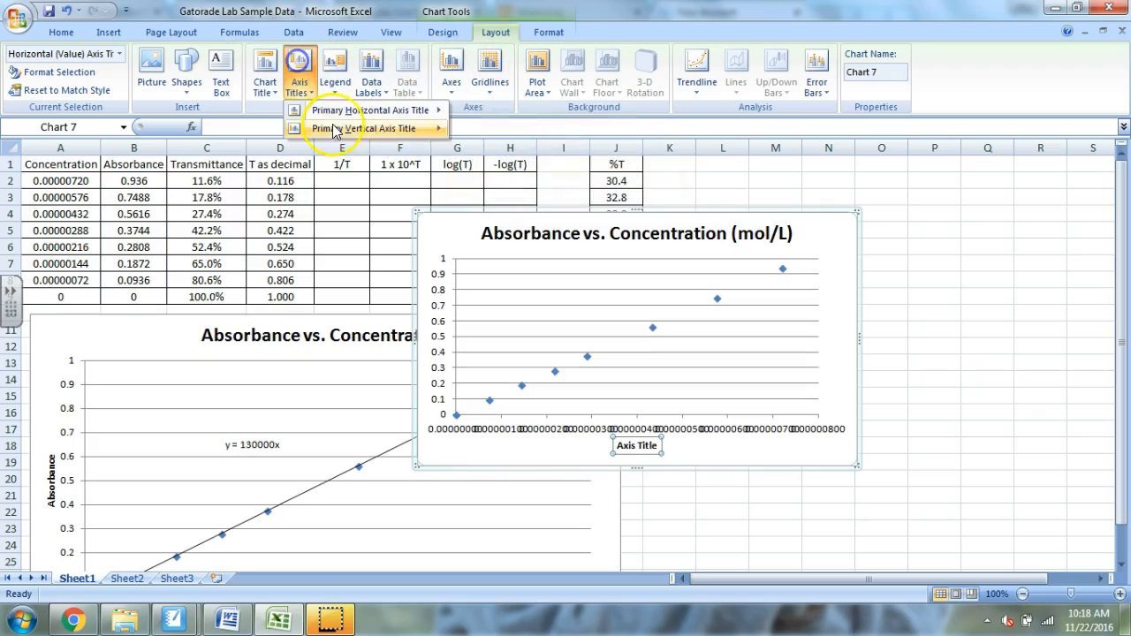
click(468, 164)
- Set the new chart's horizontal axis title to "Concentration (mol/L)"
click(652, 445)
key(BackSpace)
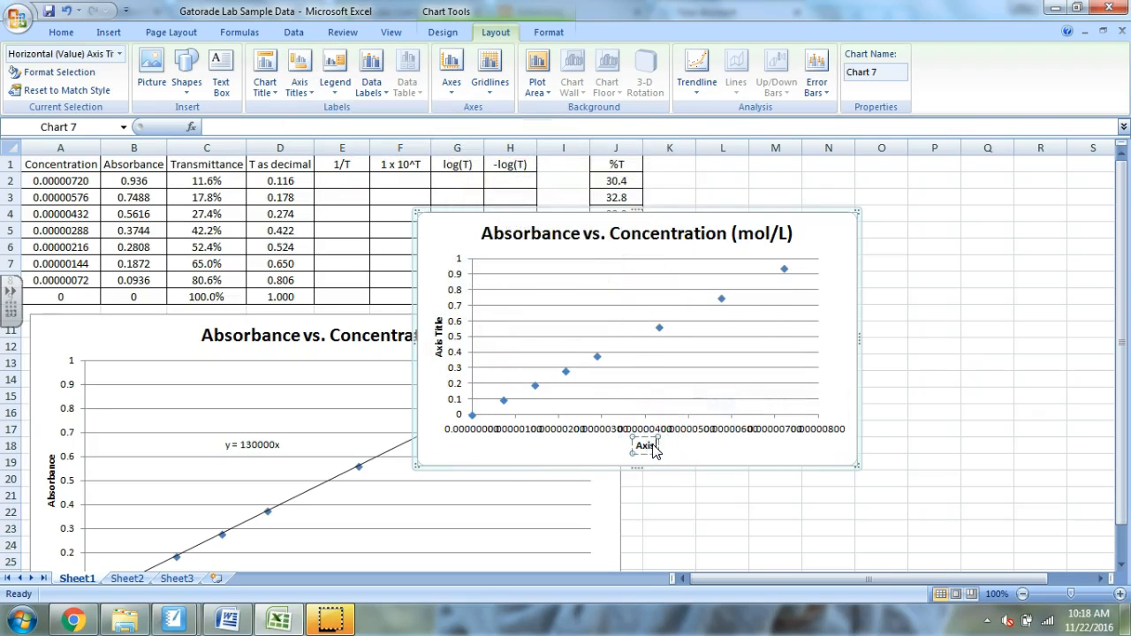
text(Concentration (mol/L)
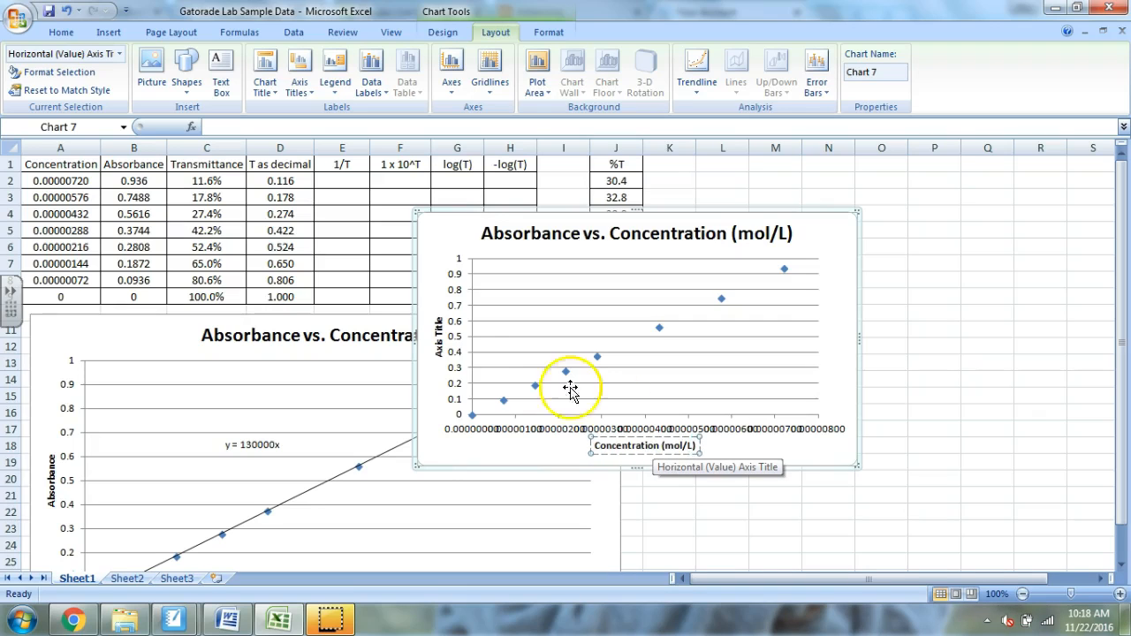
- Set the vertical axis title to "Absorbance" and shift the new chart slightly up and to the right
click(439, 336)
text(Ab)
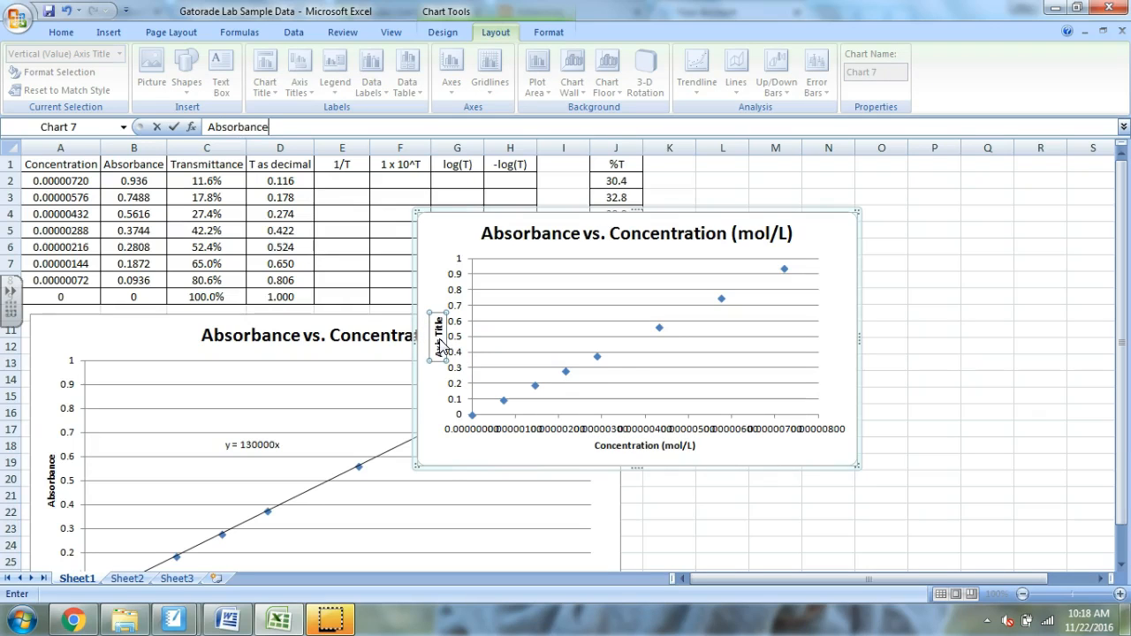
text(sorbance)
key(Return)
drag(840, 270, 913, 260)
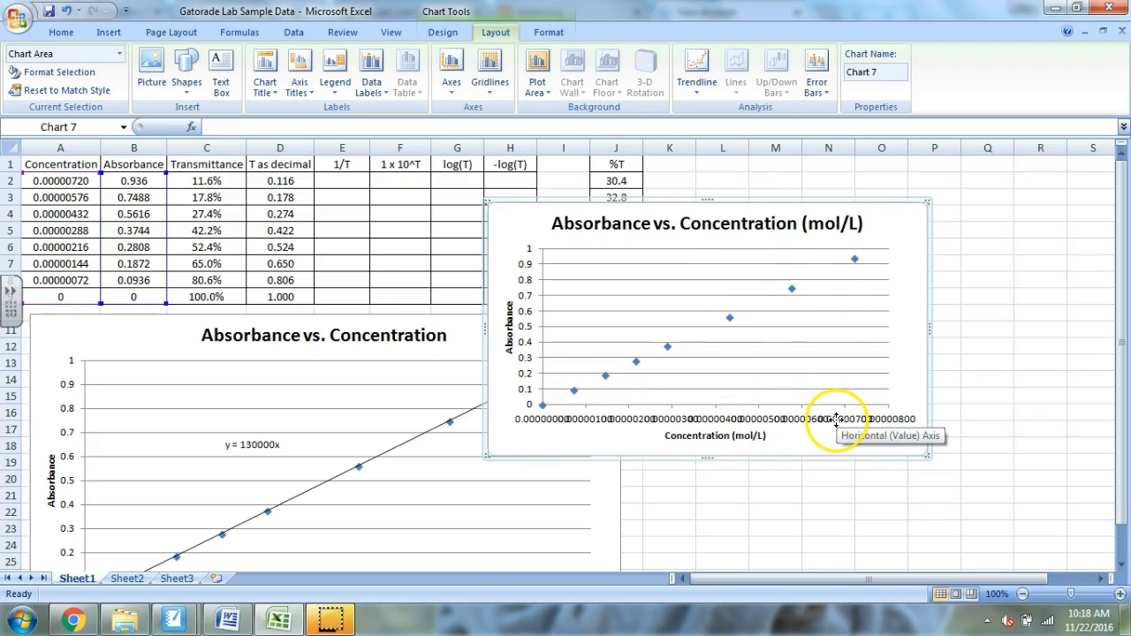
- Format the new chart's horizontal axis numbers as Scientific with 1 decimal place
click(764, 418)
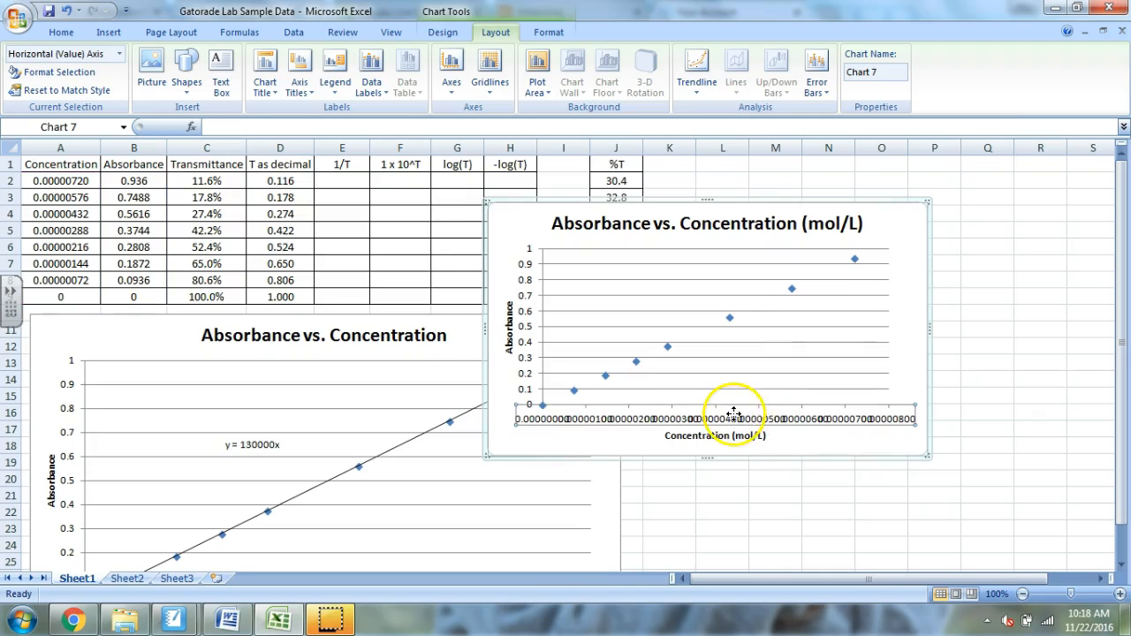
right_click(803, 415)
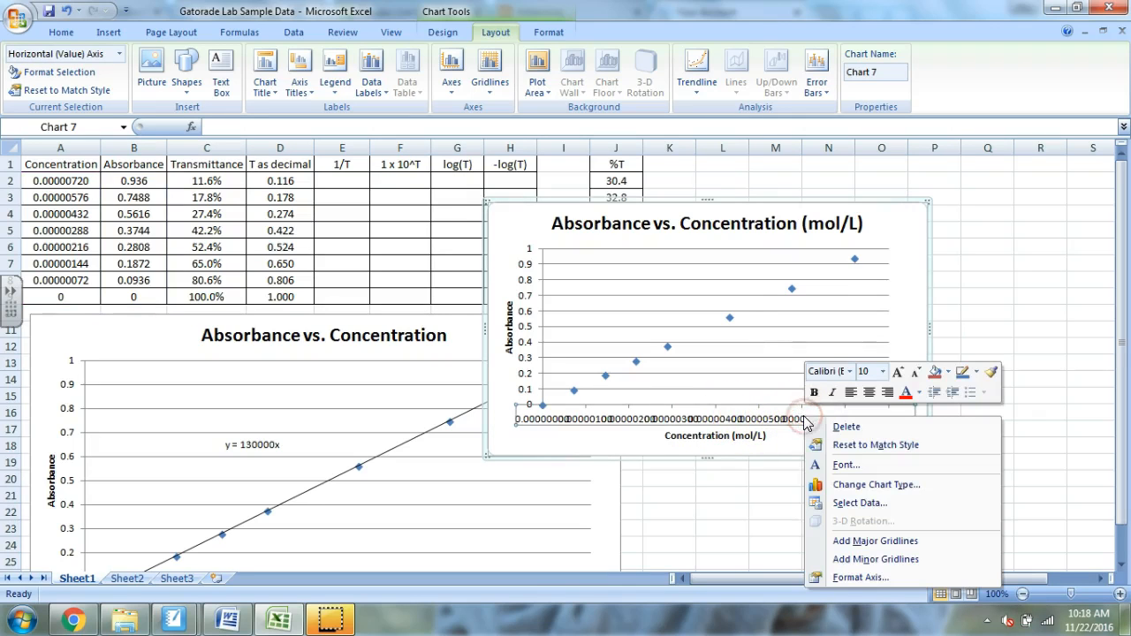
click(877, 578)
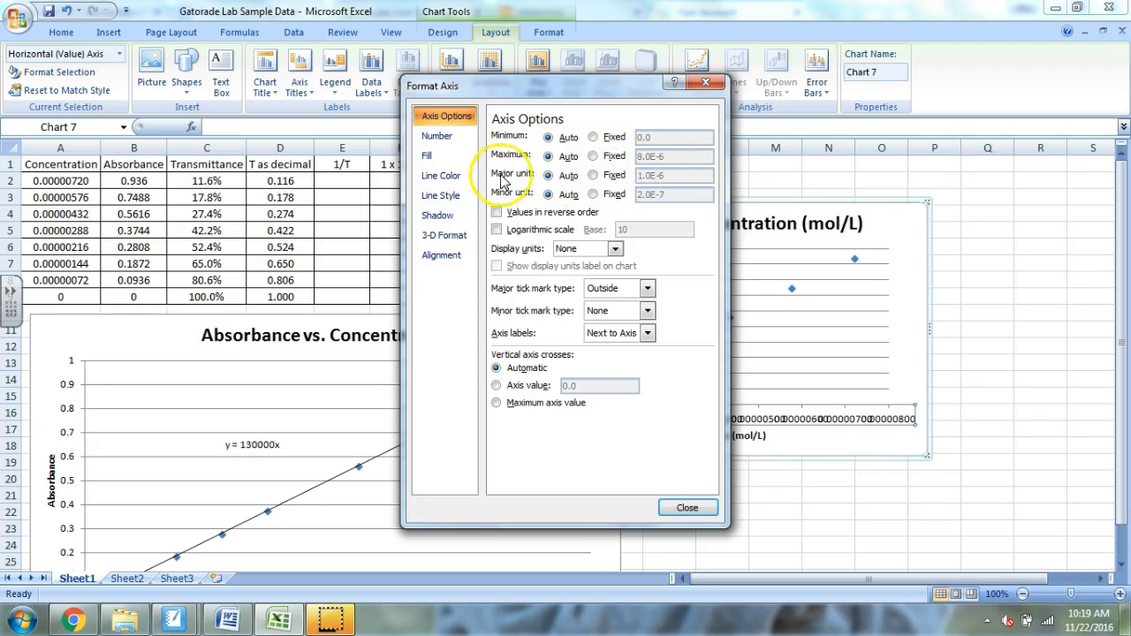
click(440, 139)
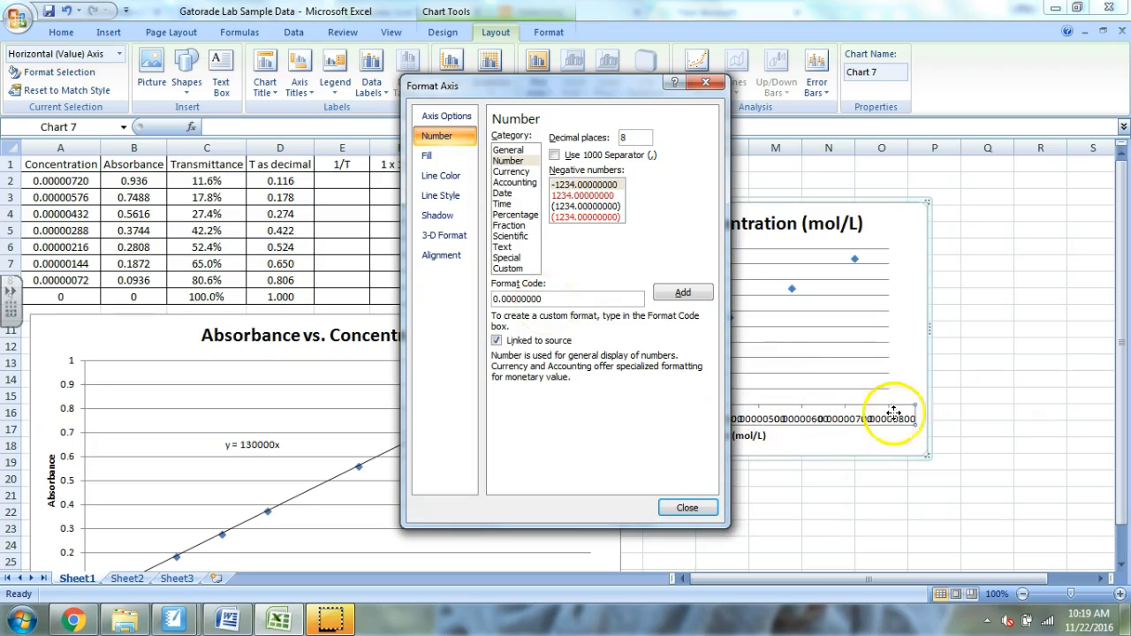
click(512, 236)
click(640, 139)
text(1)
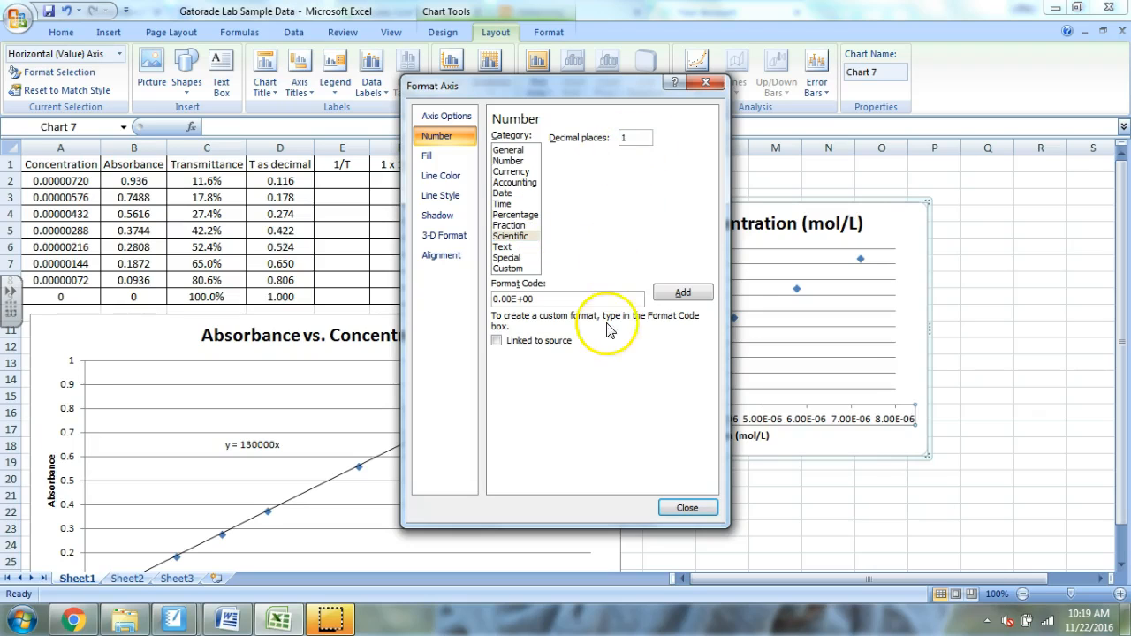
click(683, 292)
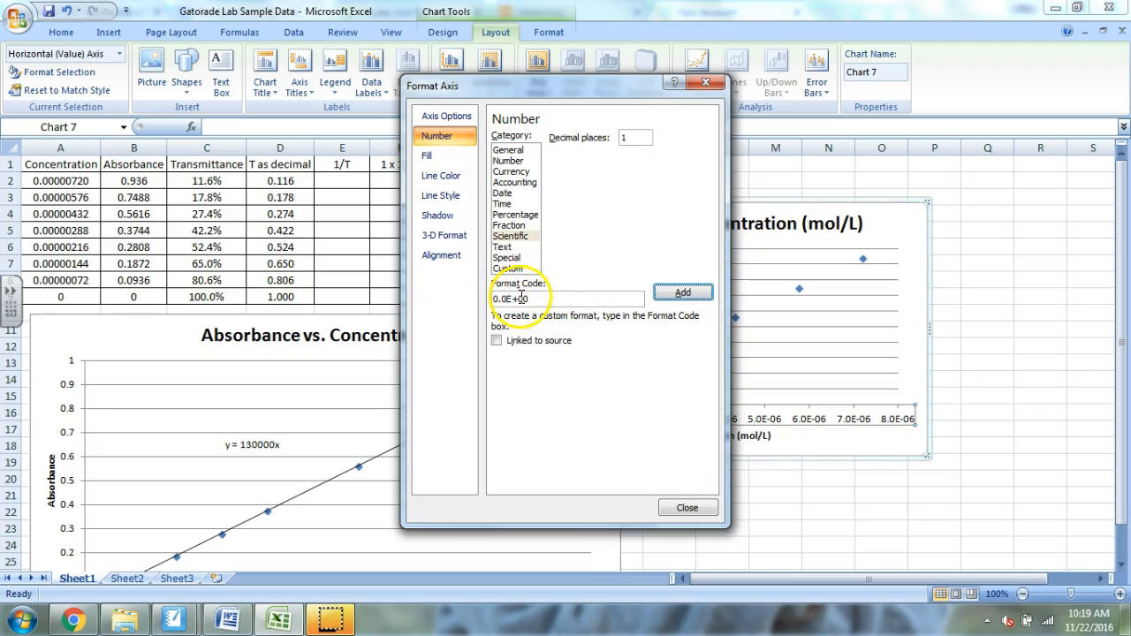
click(687, 506)
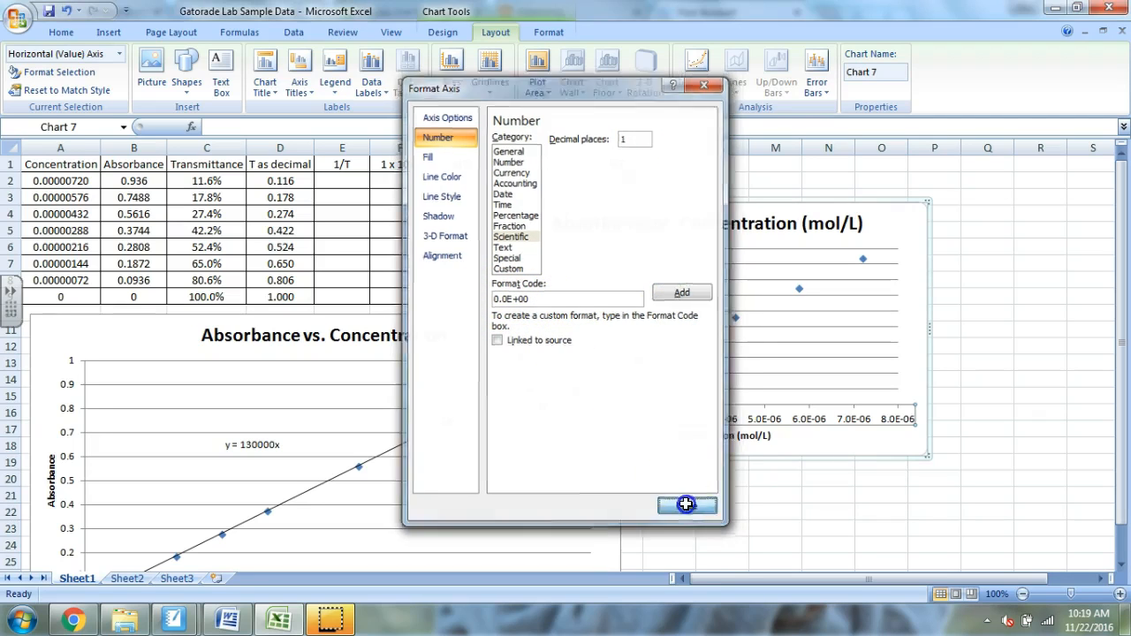
click(568, 446)
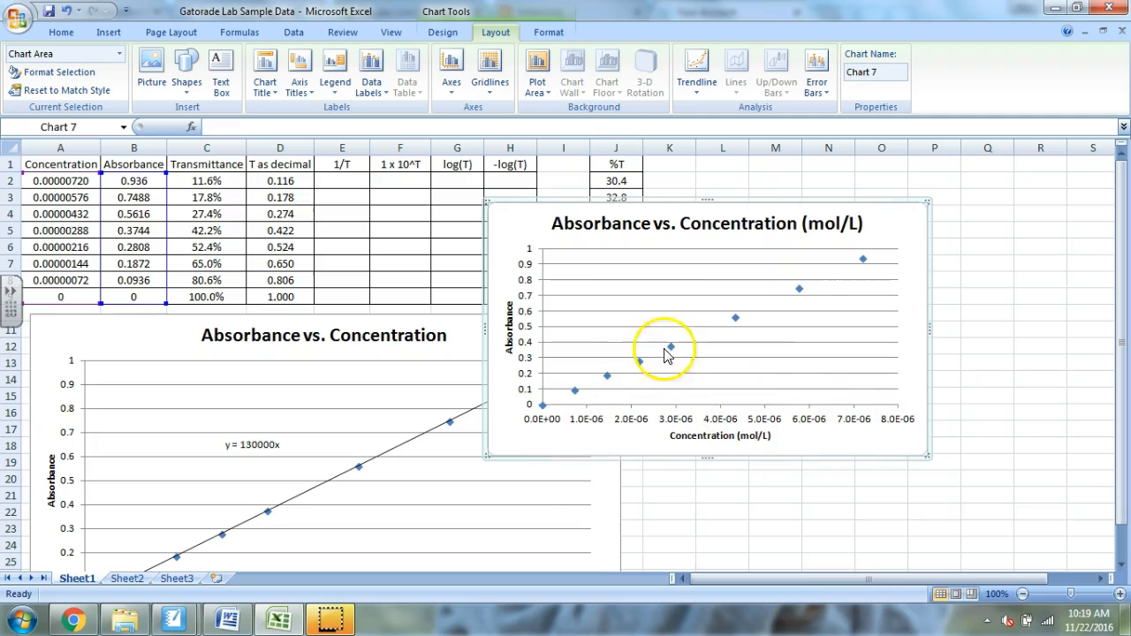
- Add a linear trendline to the data points with the intercept set to 0.0 and the equation and R-squared value displayed
click(736, 317)
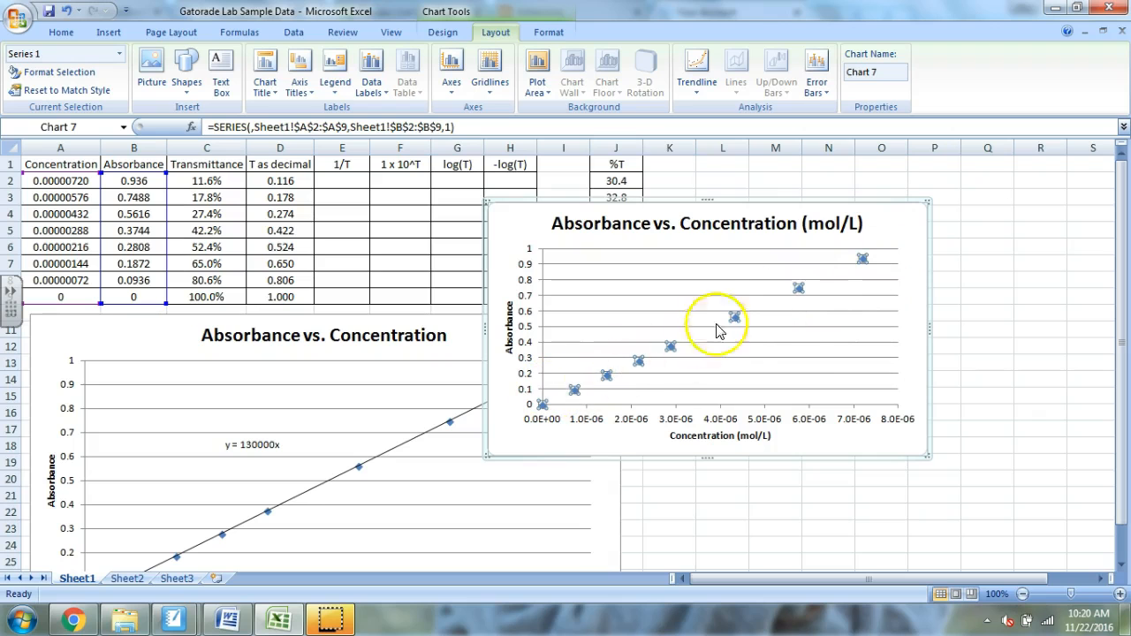
right_click(734, 316)
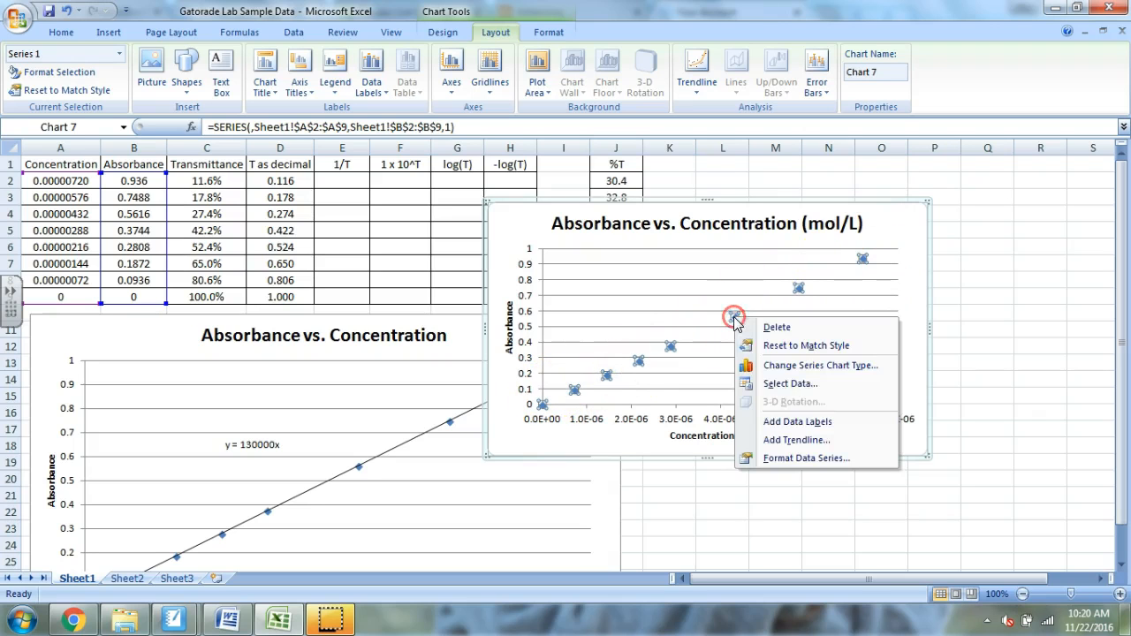
click(802, 440)
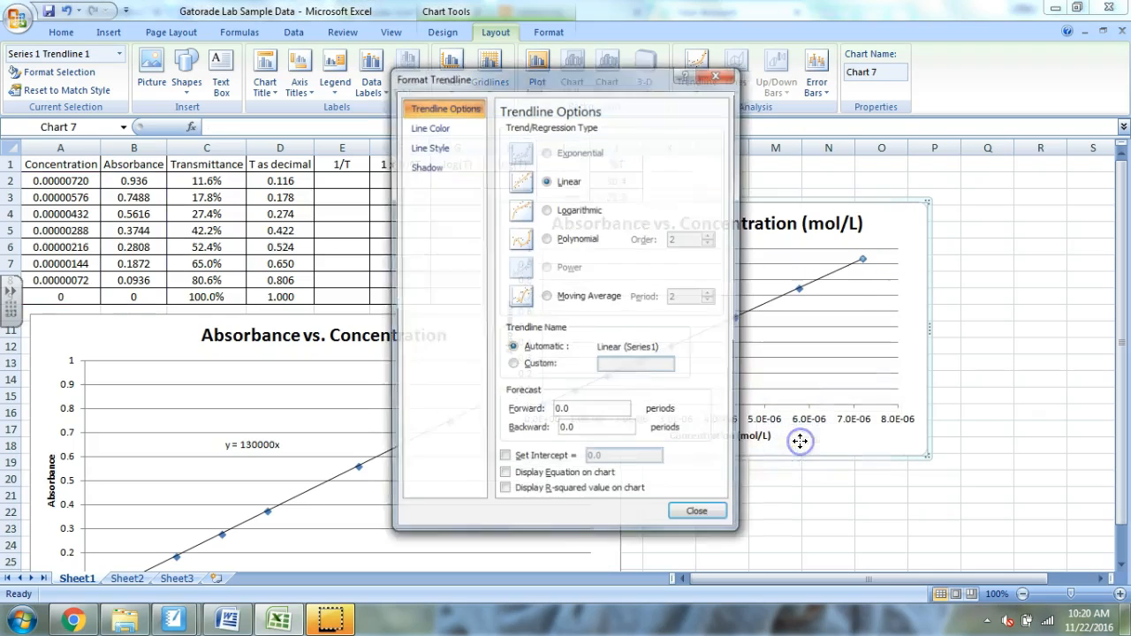
click(547, 181)
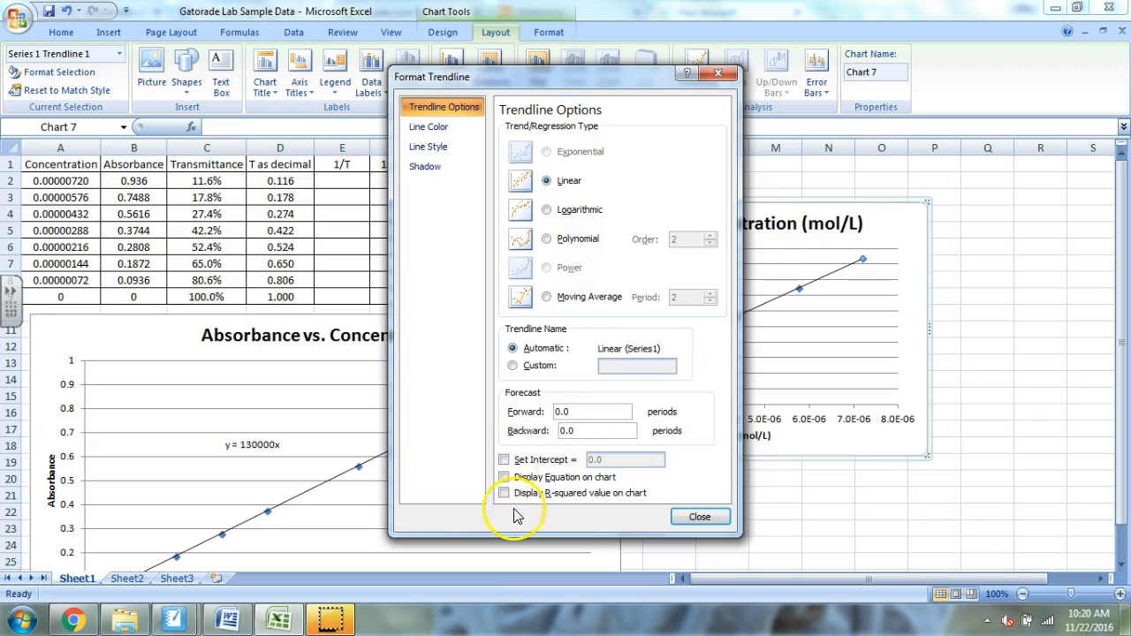
click(504, 460)
click(504, 478)
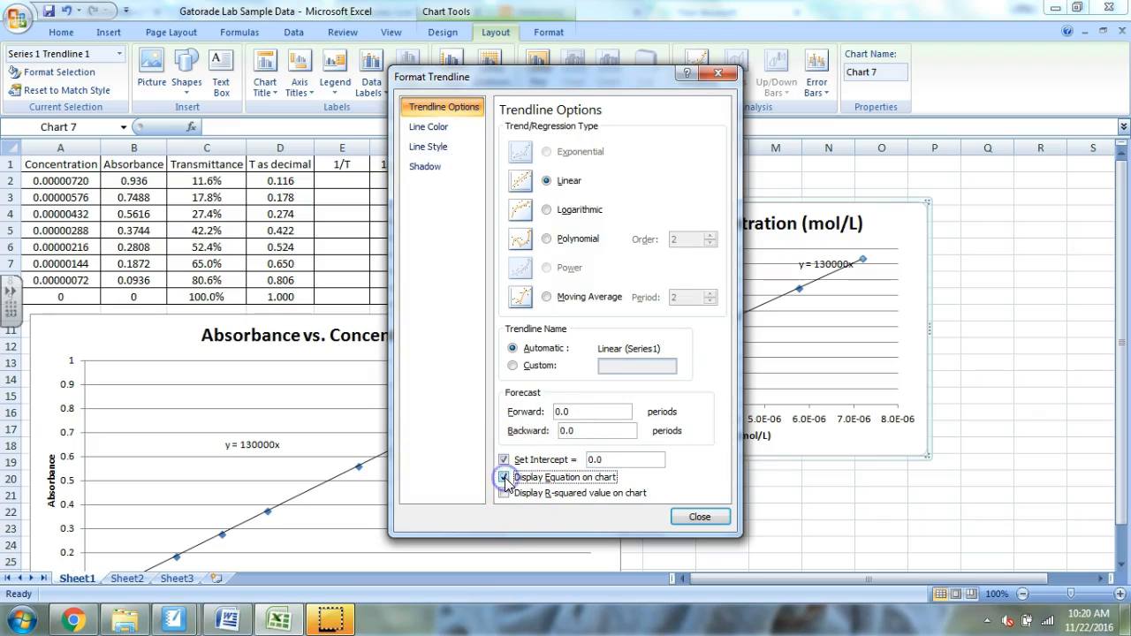
click(503, 494)
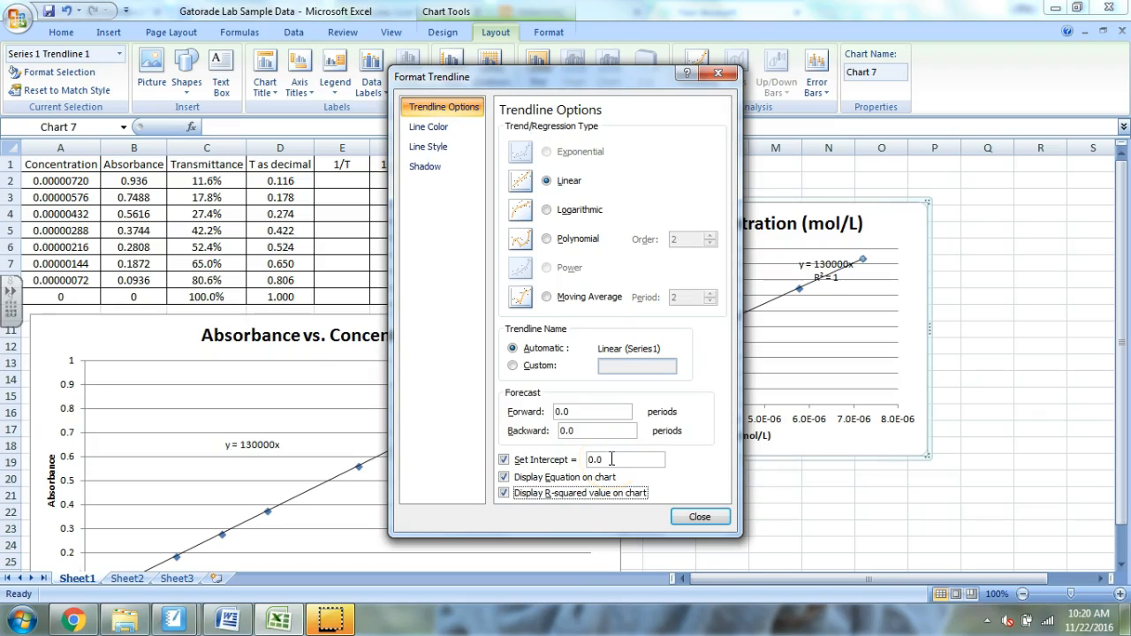
- Hide the trendline's R-squared value, keeping the 0.0 intercept and the displayed equation, and finish formatting the trendline
click(504, 460)
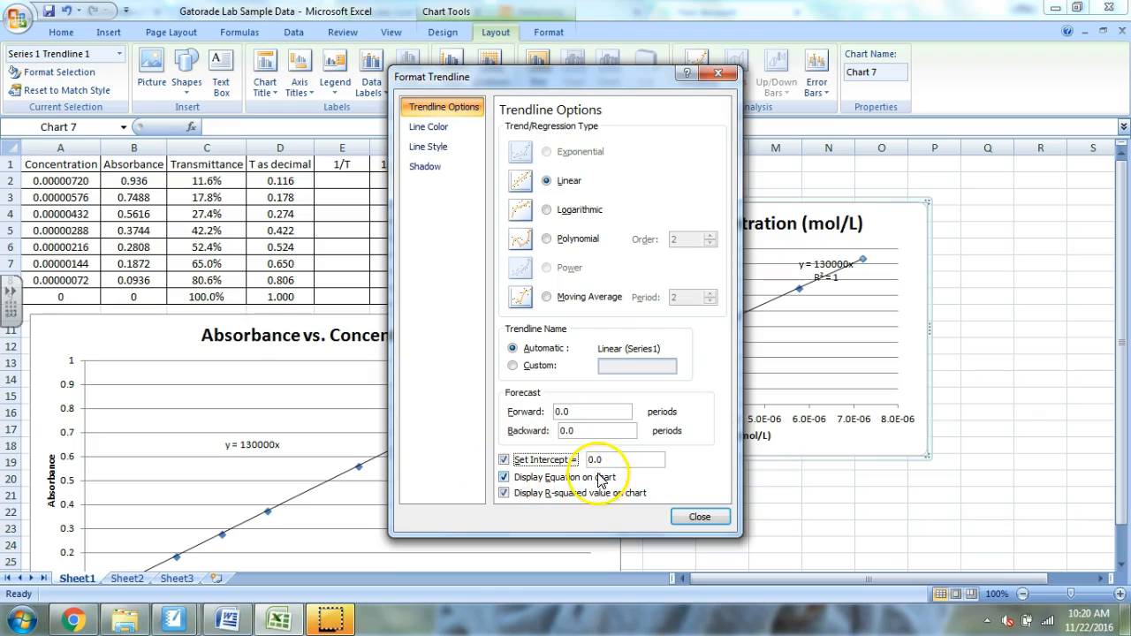
click(505, 494)
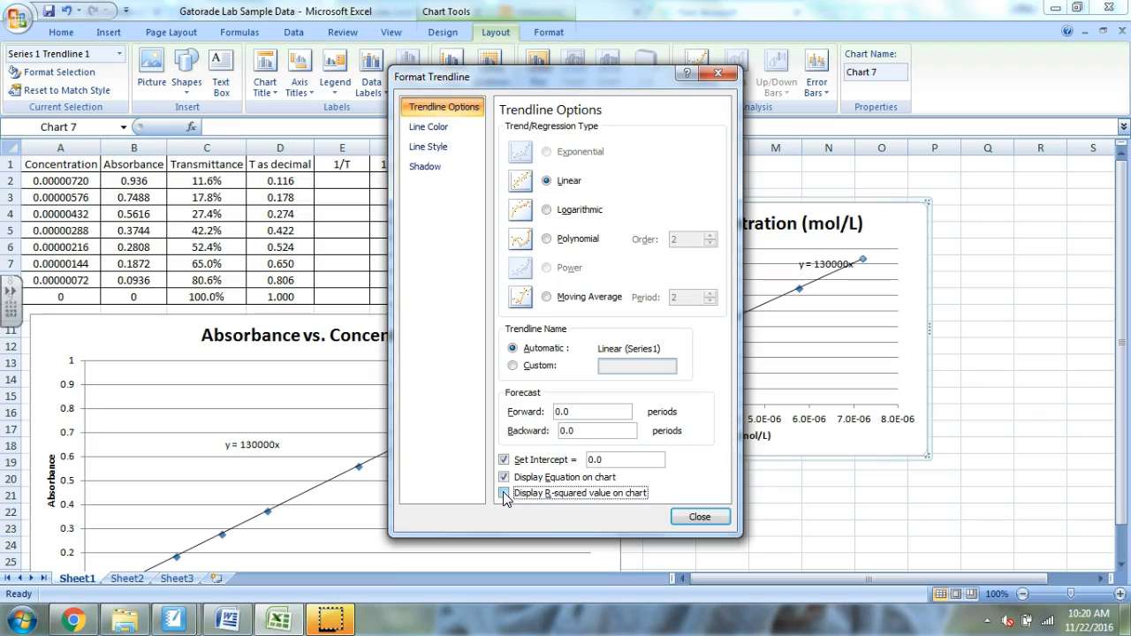
click(699, 516)
- Move the trendline equation to clear space left of the line's upper end, and move the chart right of the %T column
click(853, 263)
drag(853, 264, 783, 270)
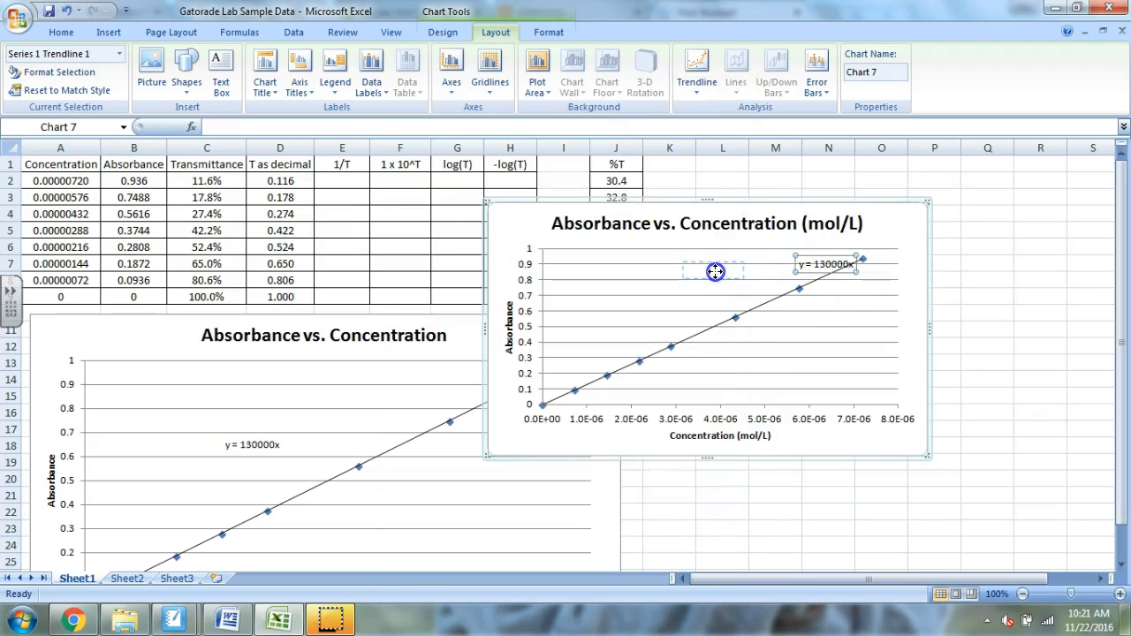
drag(714, 272, 715, 271)
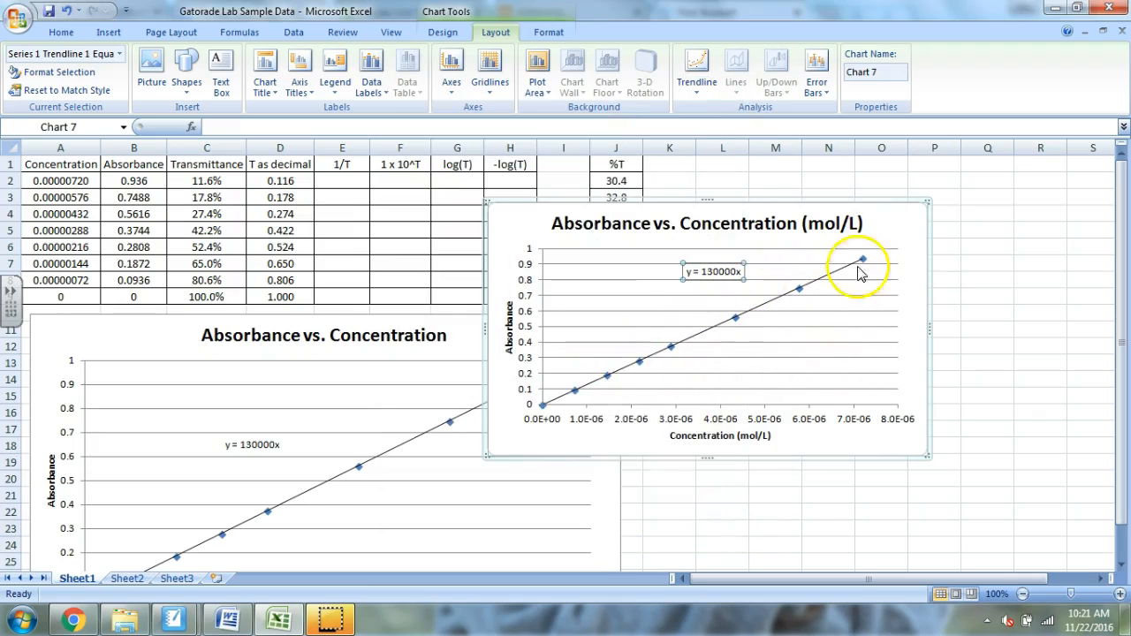
click(910, 240)
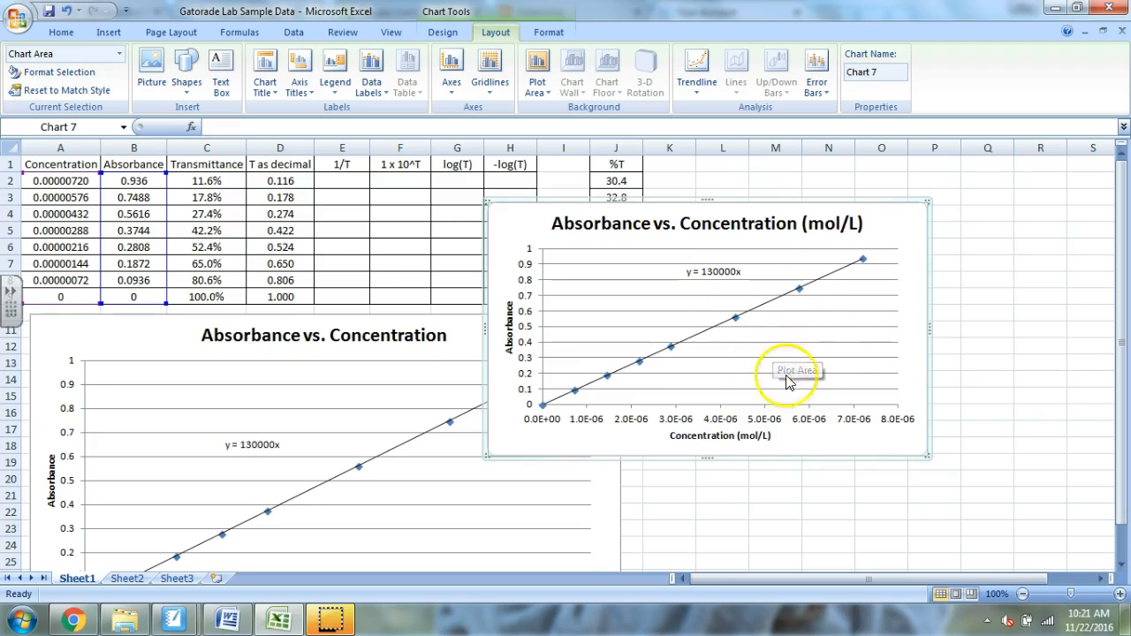
drag(906, 220, 1081, 191)
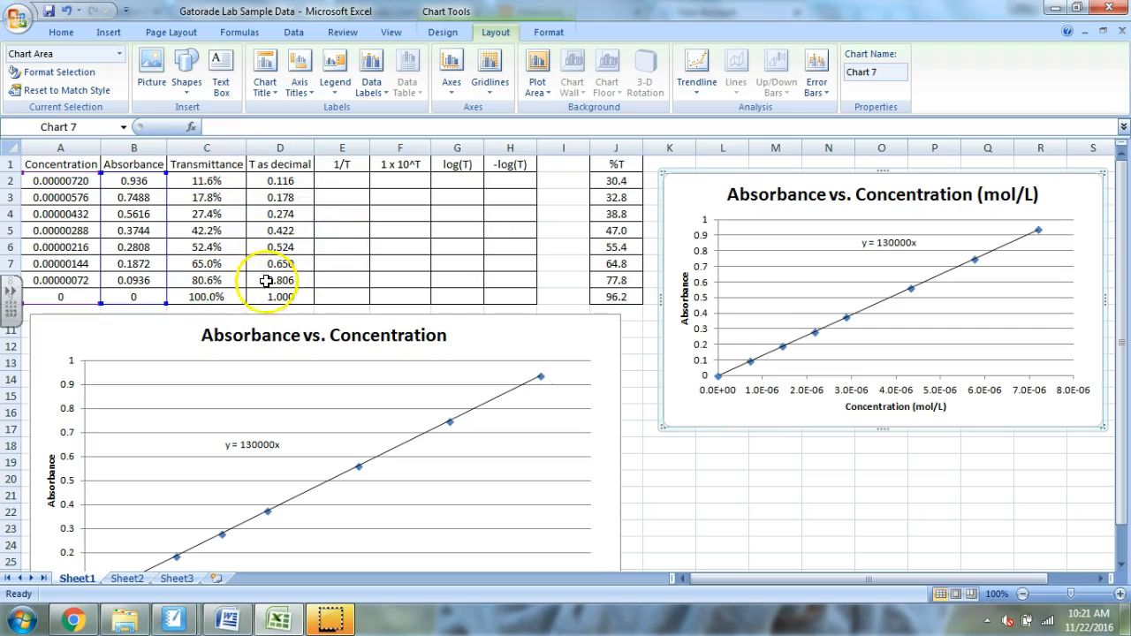
click(343, 179)
click(404, 179)
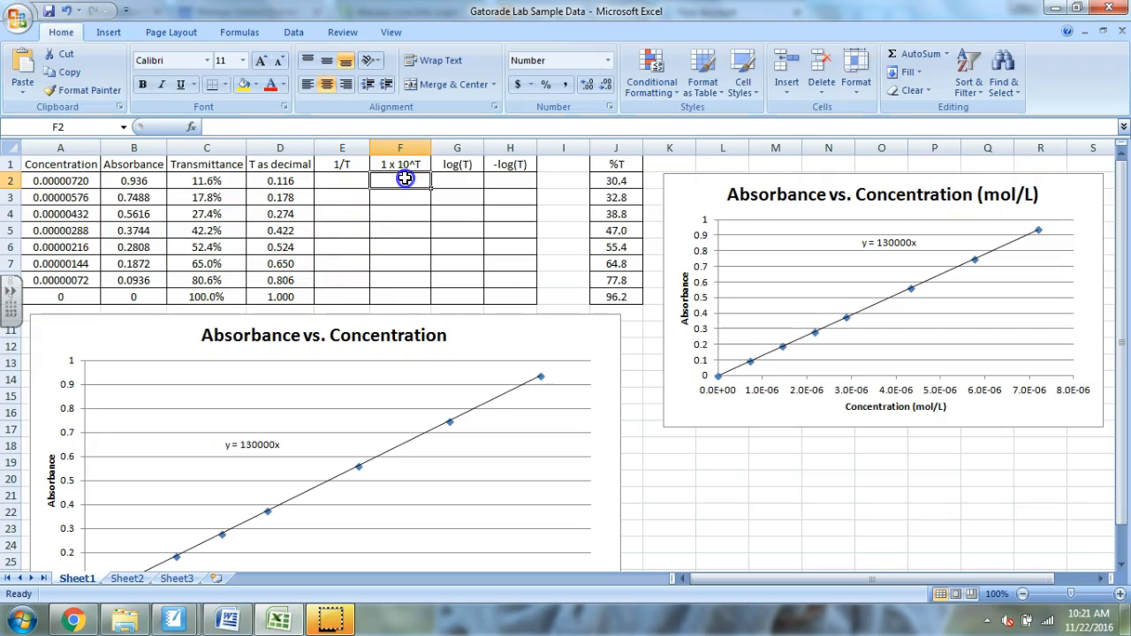
click(468, 187)
click(538, 187)
click(521, 180)
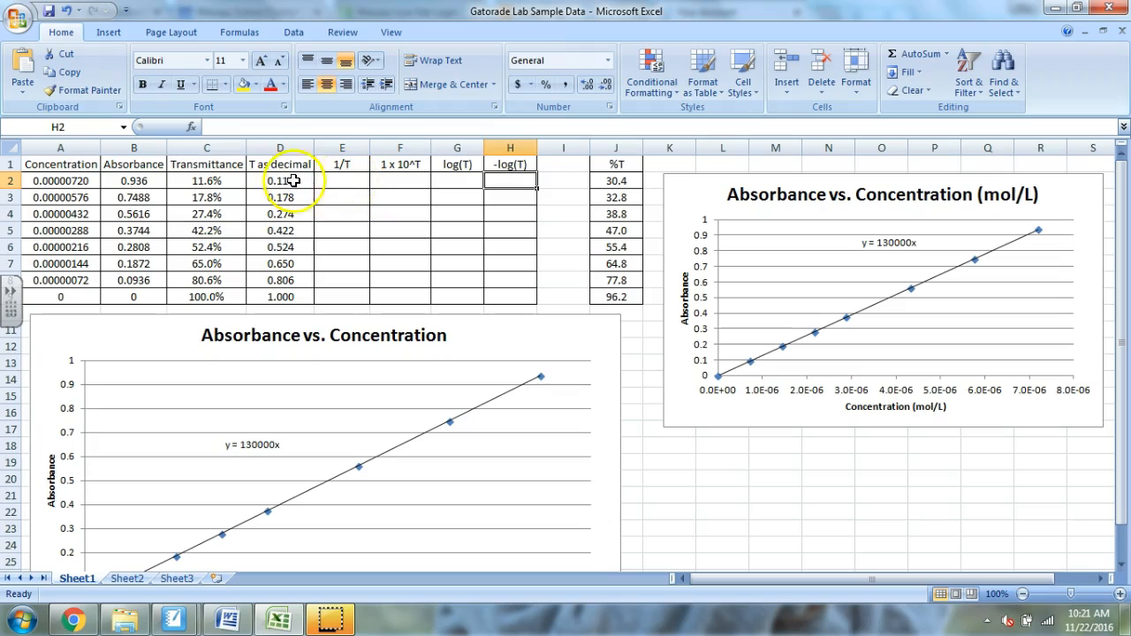
drag(214, 180, 214, 297)
drag(294, 185, 277, 298)
- Enter the formula =1/D2 in cell E2 of the 1/T column
click(349, 181)
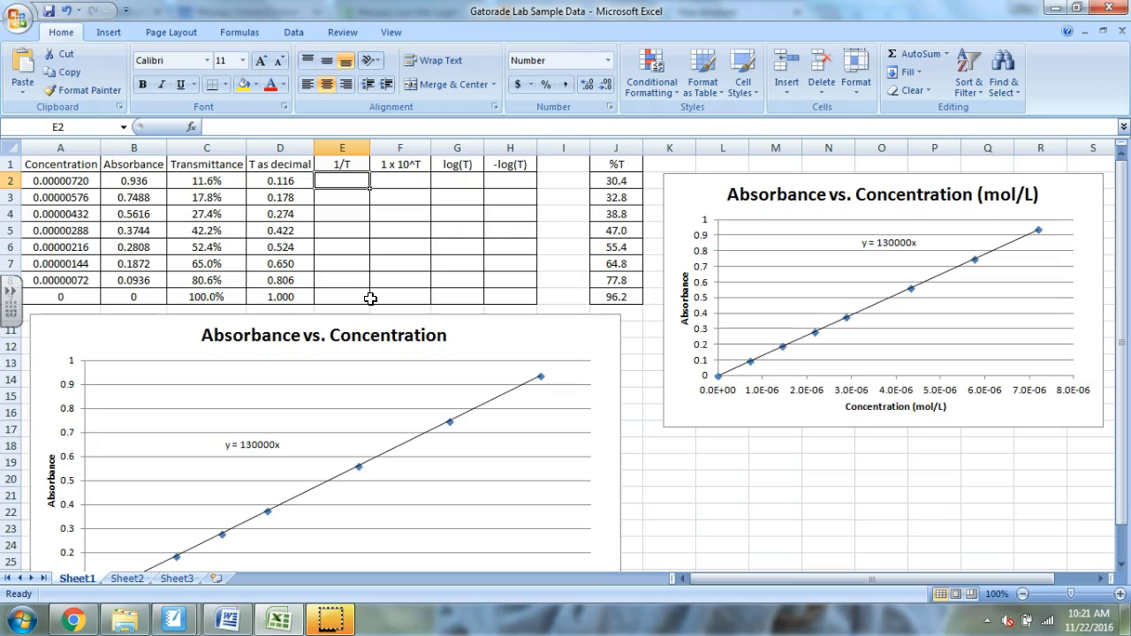
text(=1/D2)
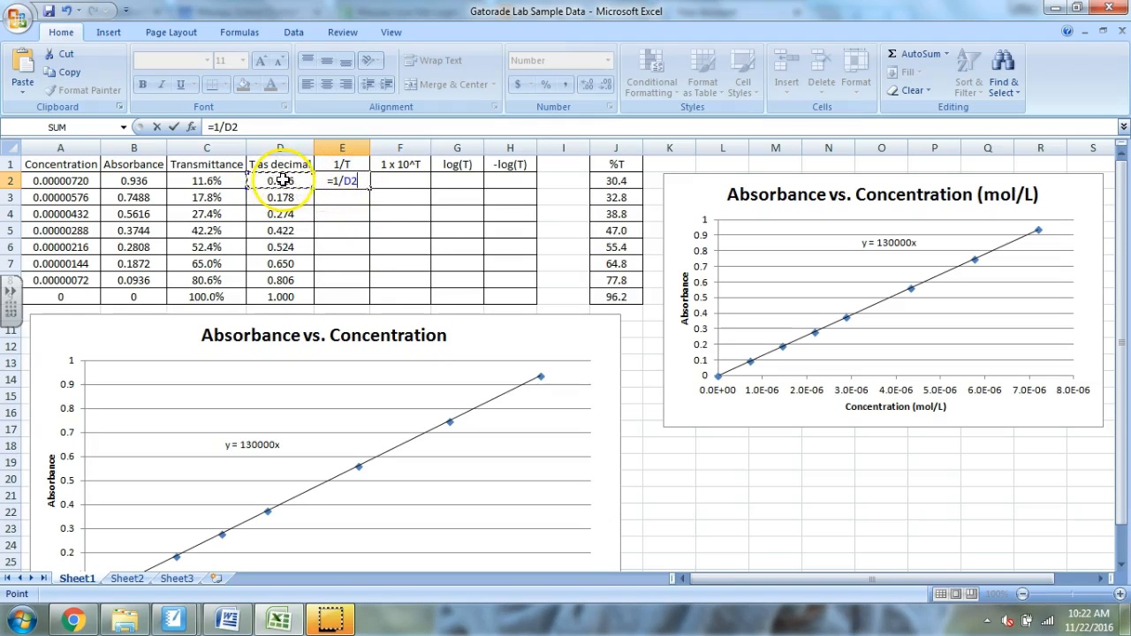
key(Return)
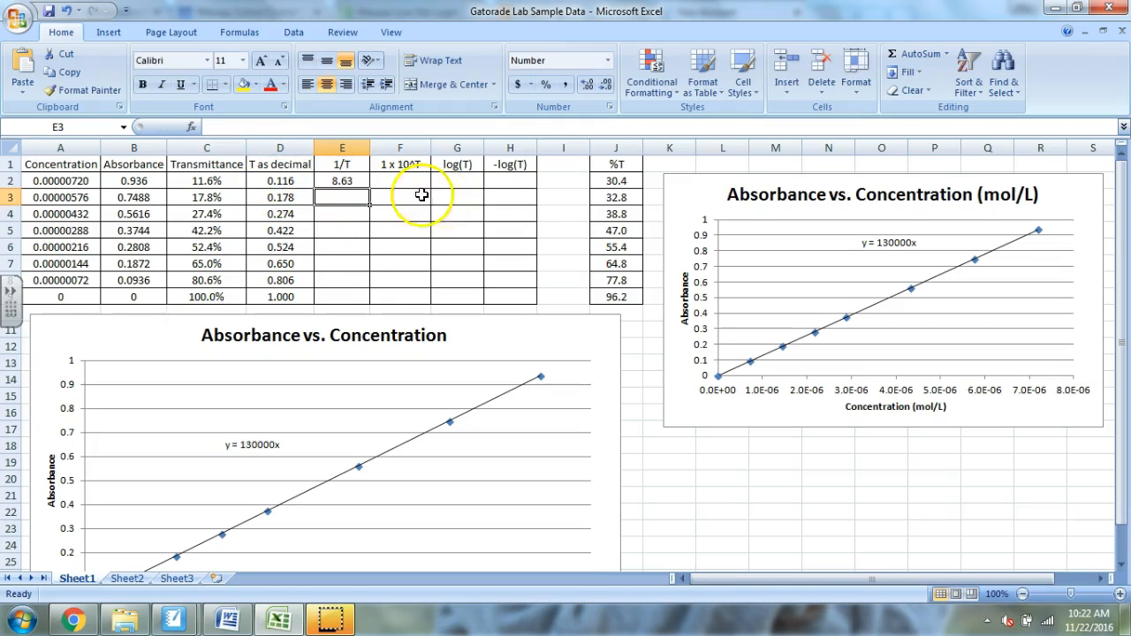
- Fill the 1/T formula from E2 down through E9
click(344, 180)
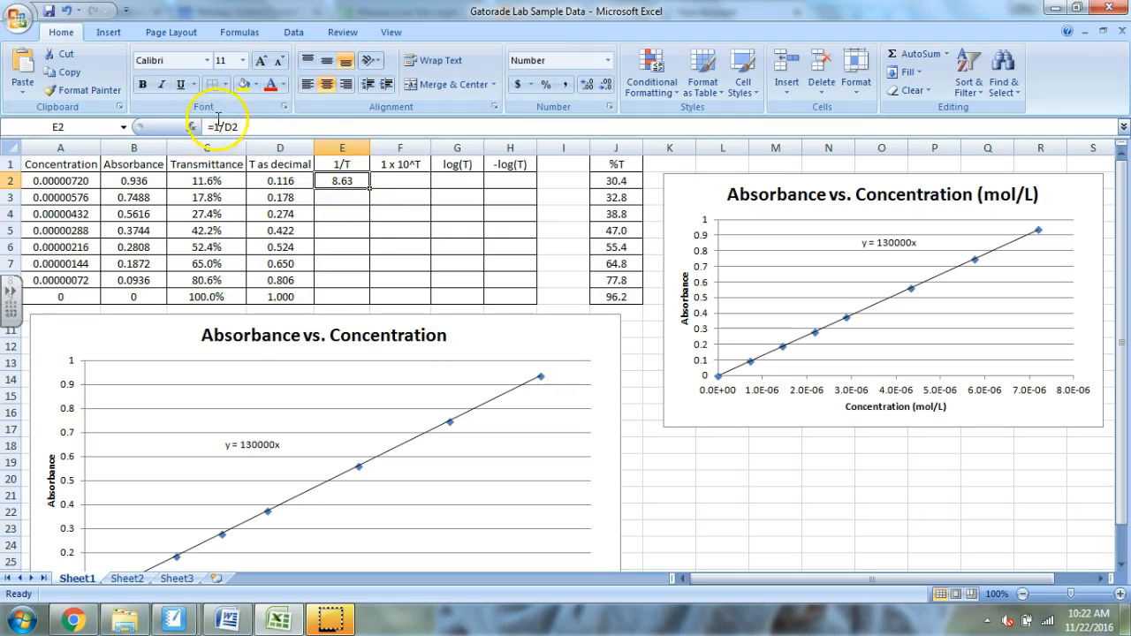
click(350, 202)
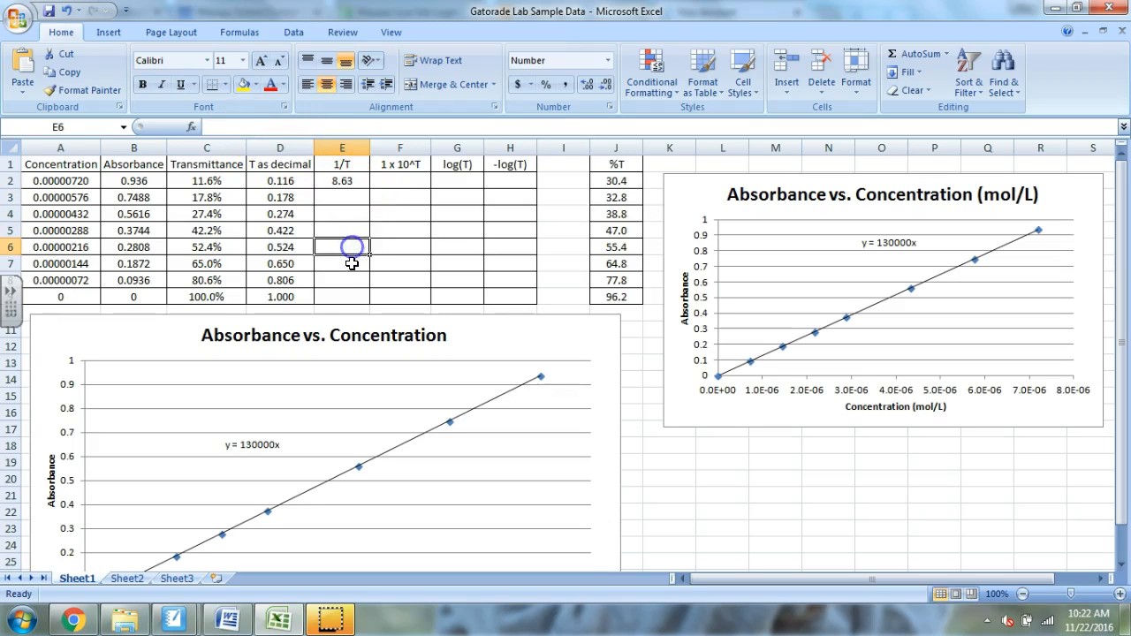
click(349, 297)
click(343, 180)
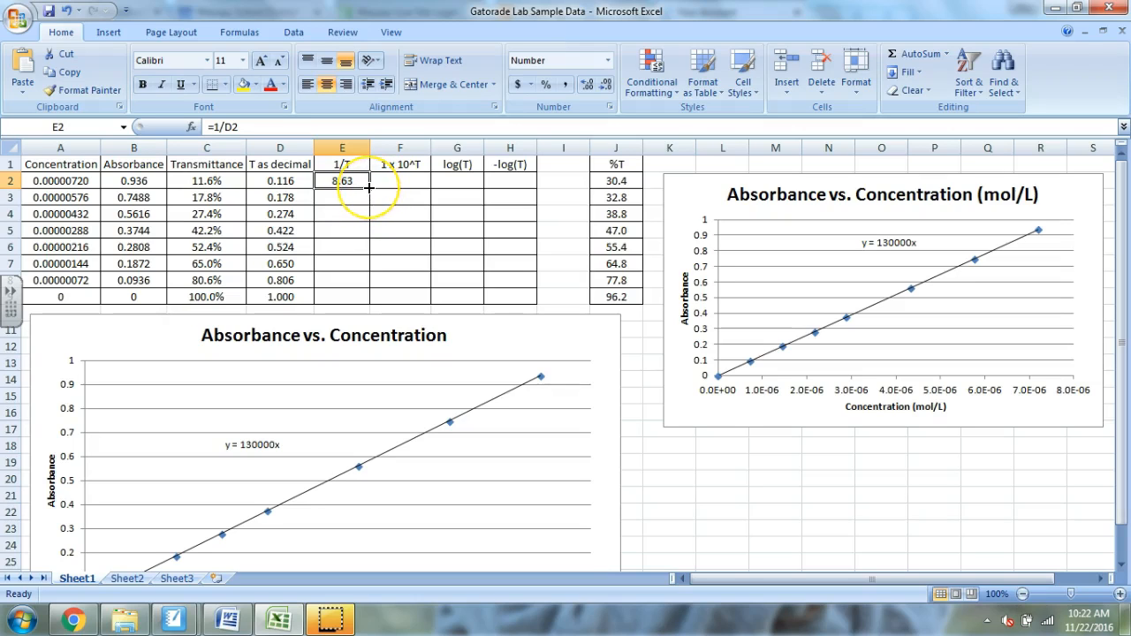
drag(368, 187, 369, 187)
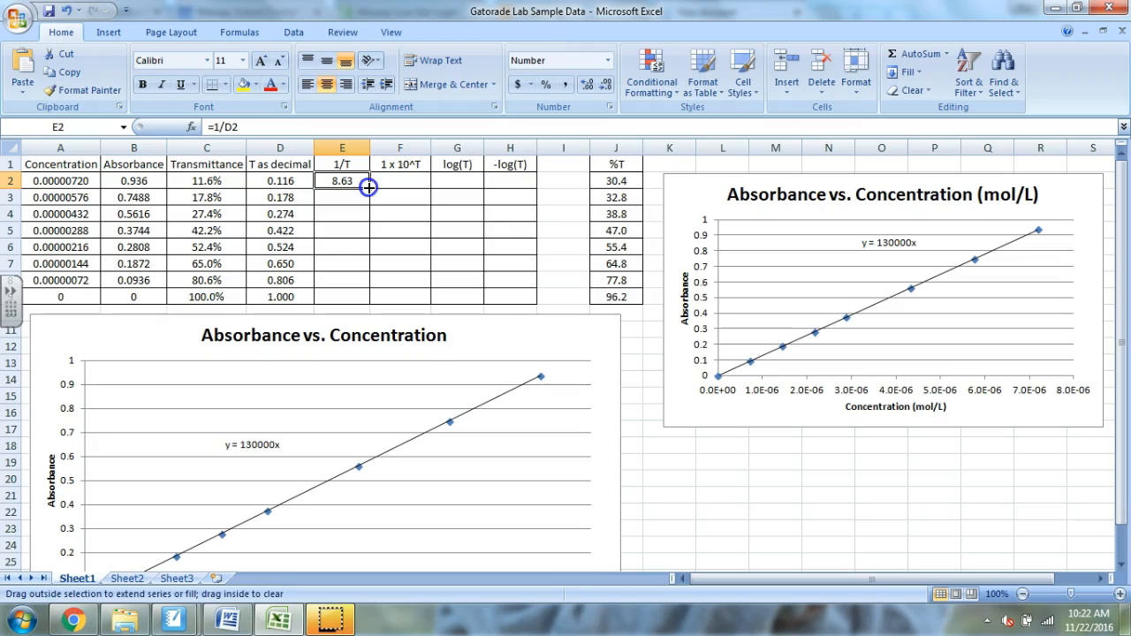
drag(376, 262, 372, 298)
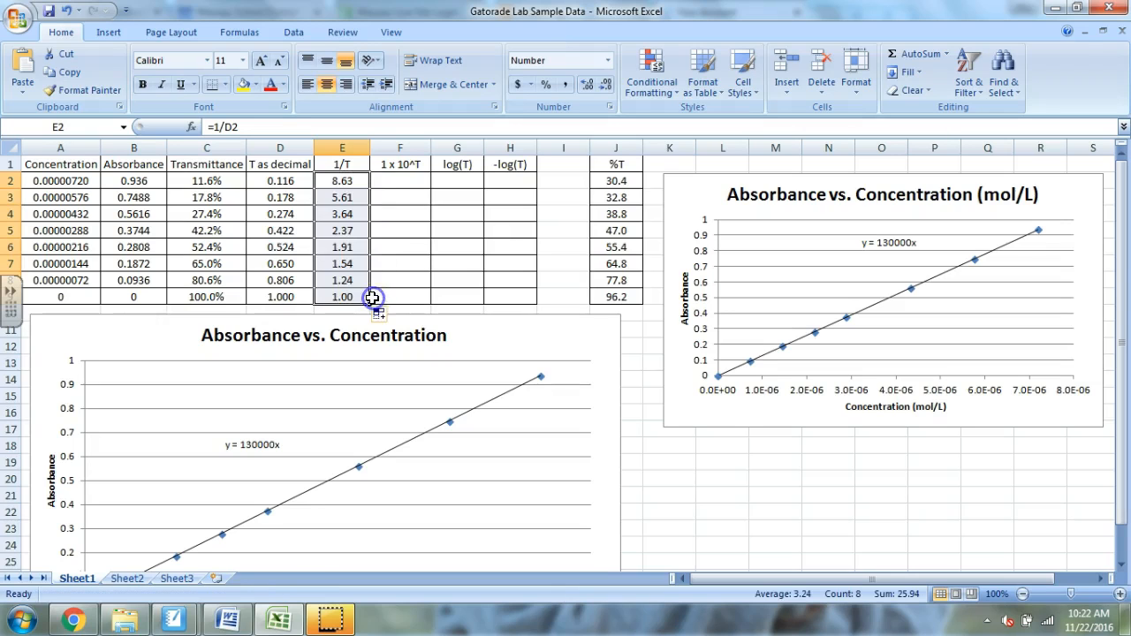
click(382, 199)
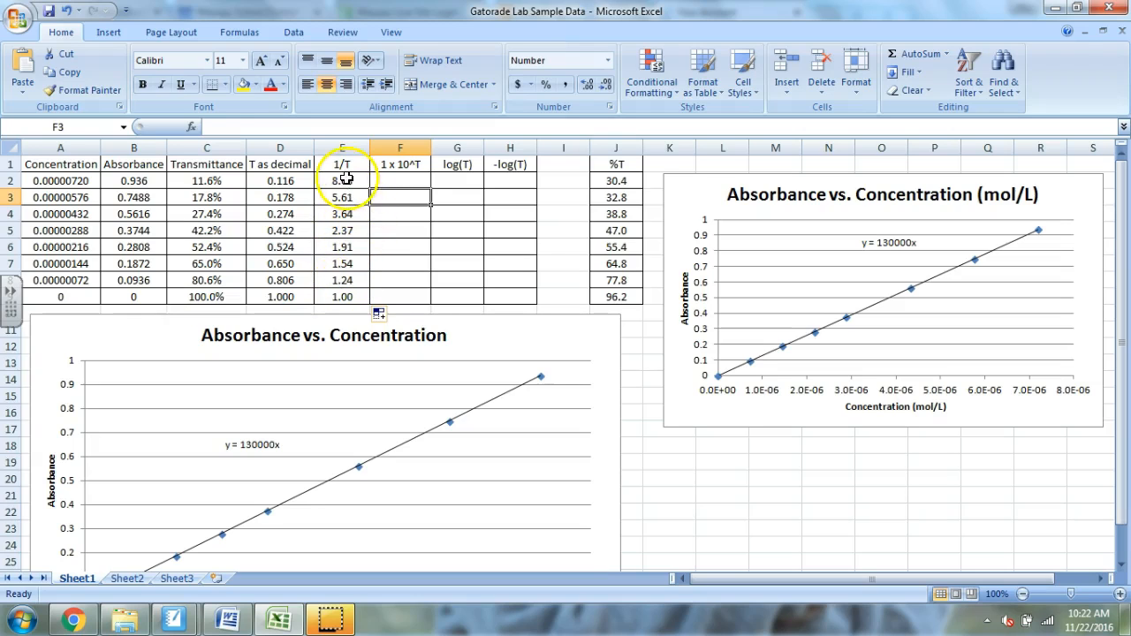
- Check the filled formulas in the 1/T column by inspecting cells E2, E3, E4 and E9
click(343, 180)
click(344, 195)
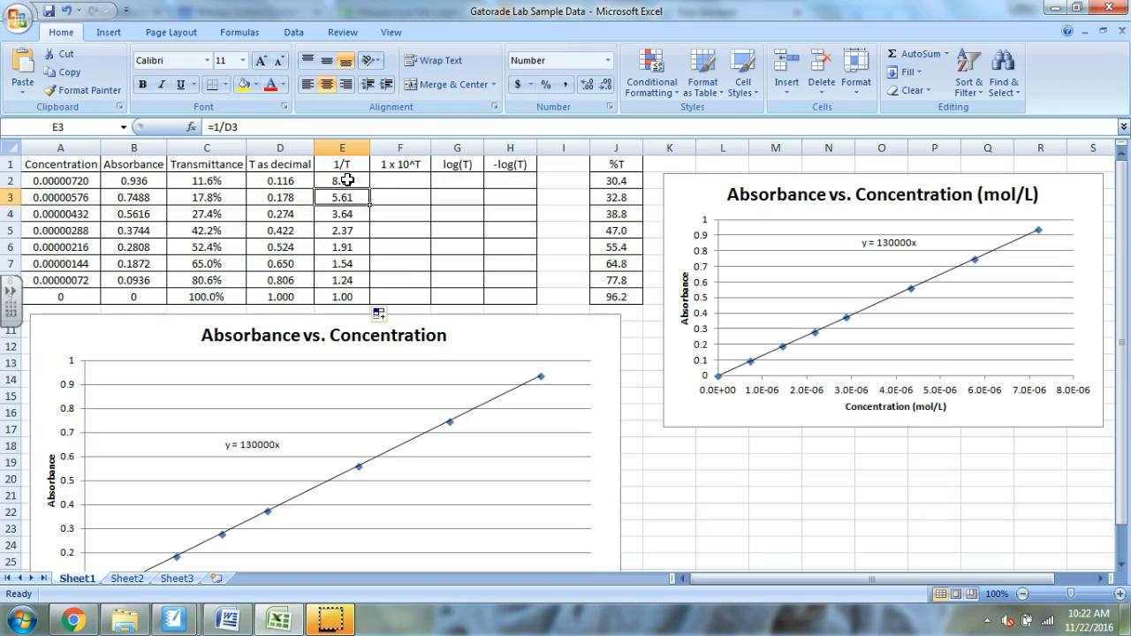
click(349, 181)
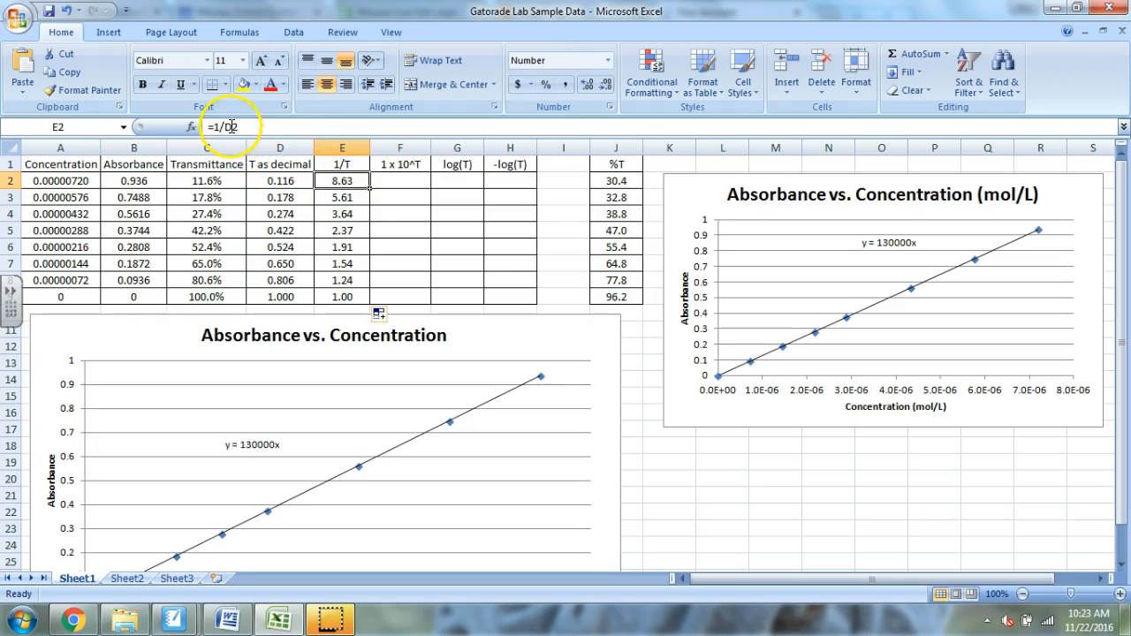
click(343, 197)
click(337, 213)
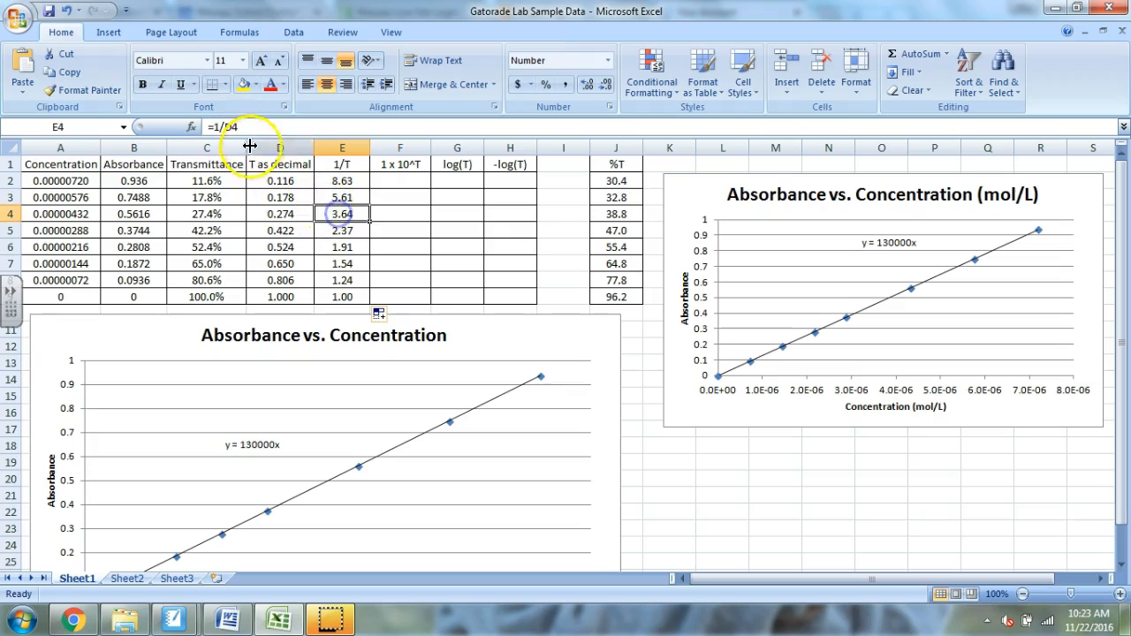
click(351, 291)
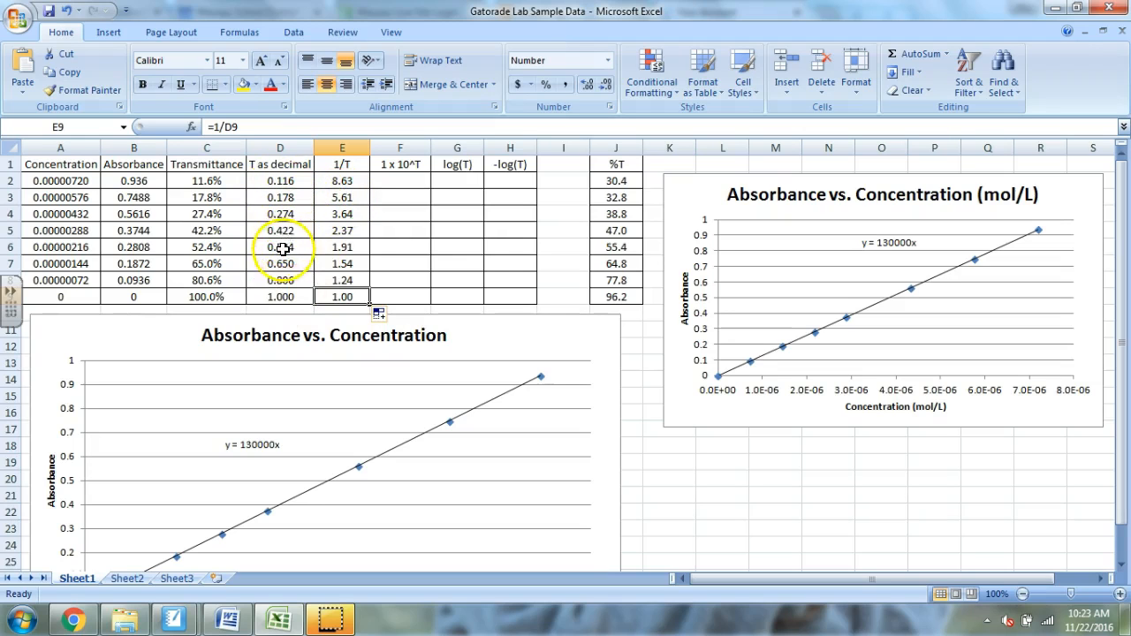
- Enter the formula =10^D2 in cell F2 of the 1 x 10^T column and fill it down through F9
click(399, 180)
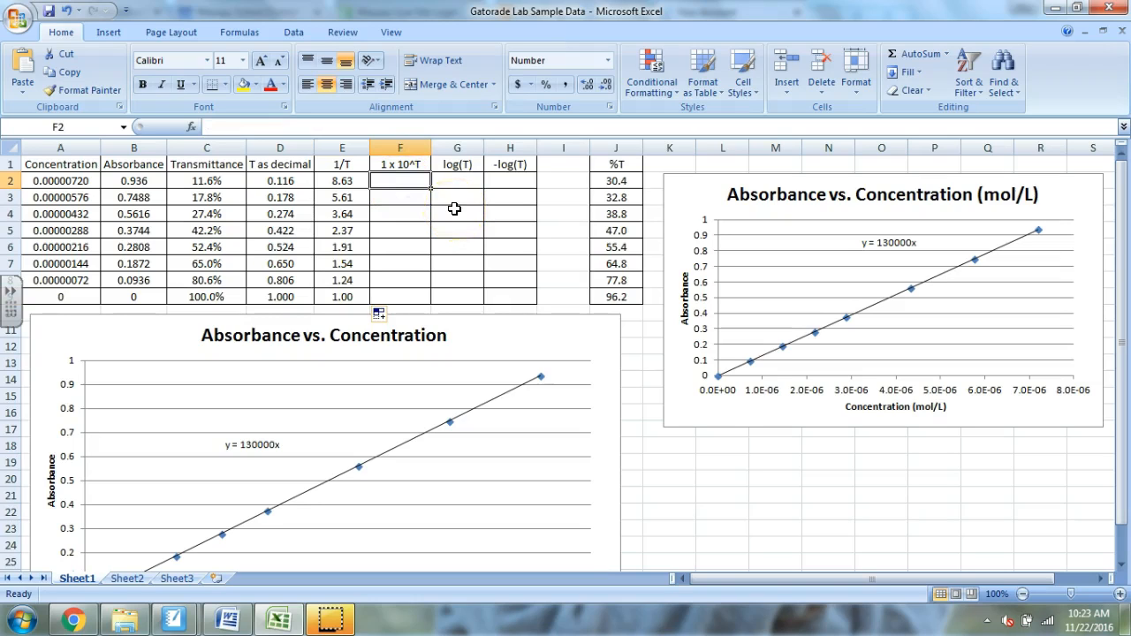
text(=10^)
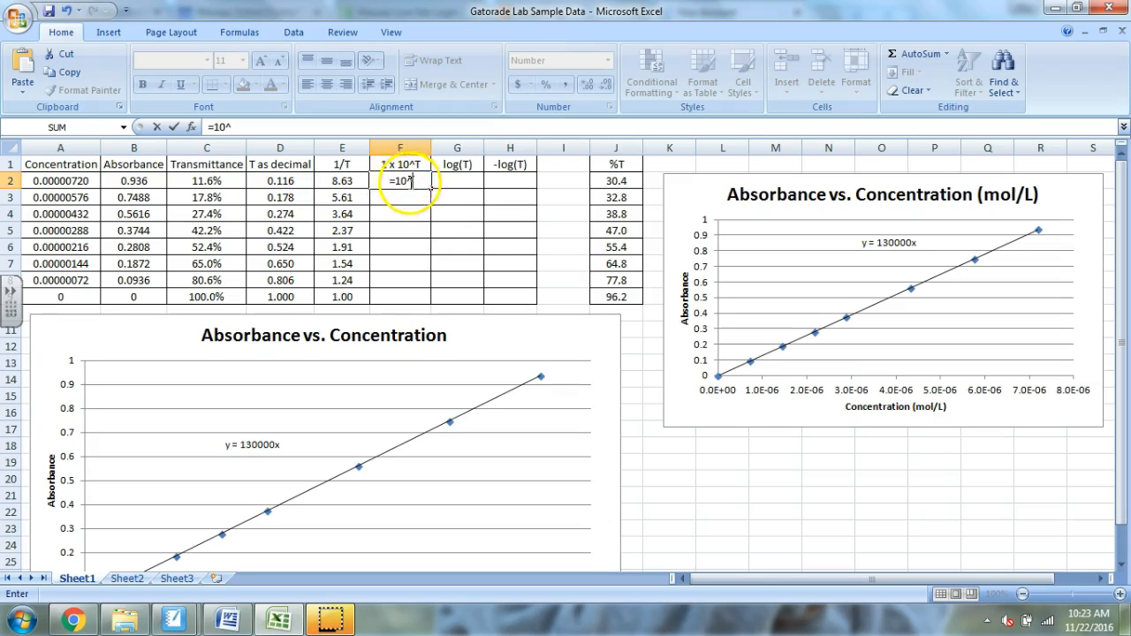
click(283, 181)
key(Return)
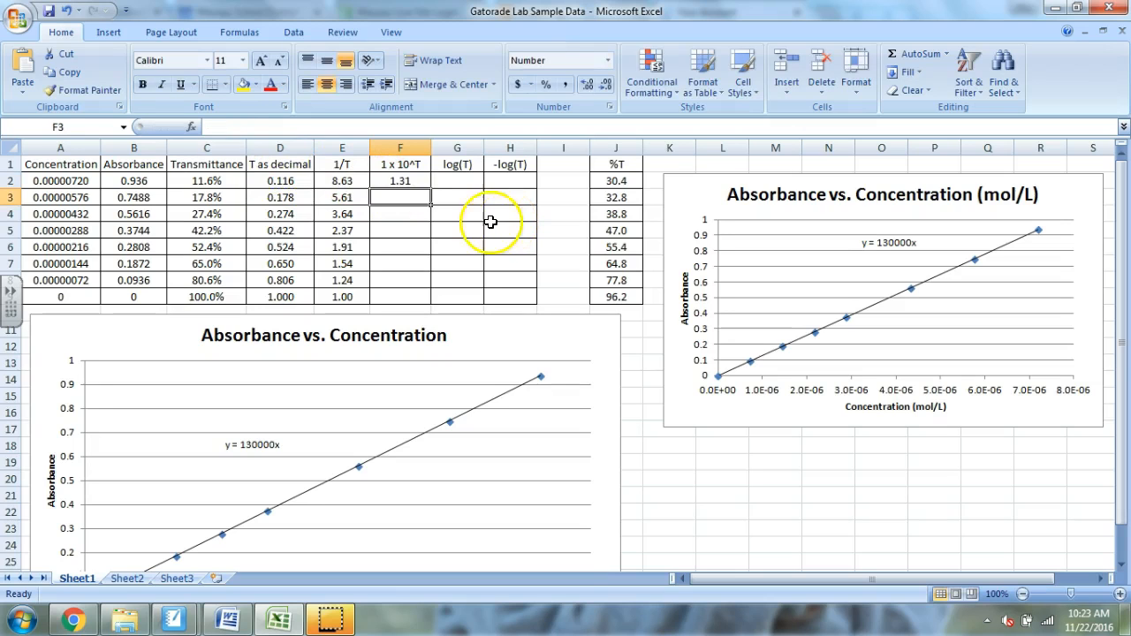
click(424, 181)
drag(433, 190, 434, 301)
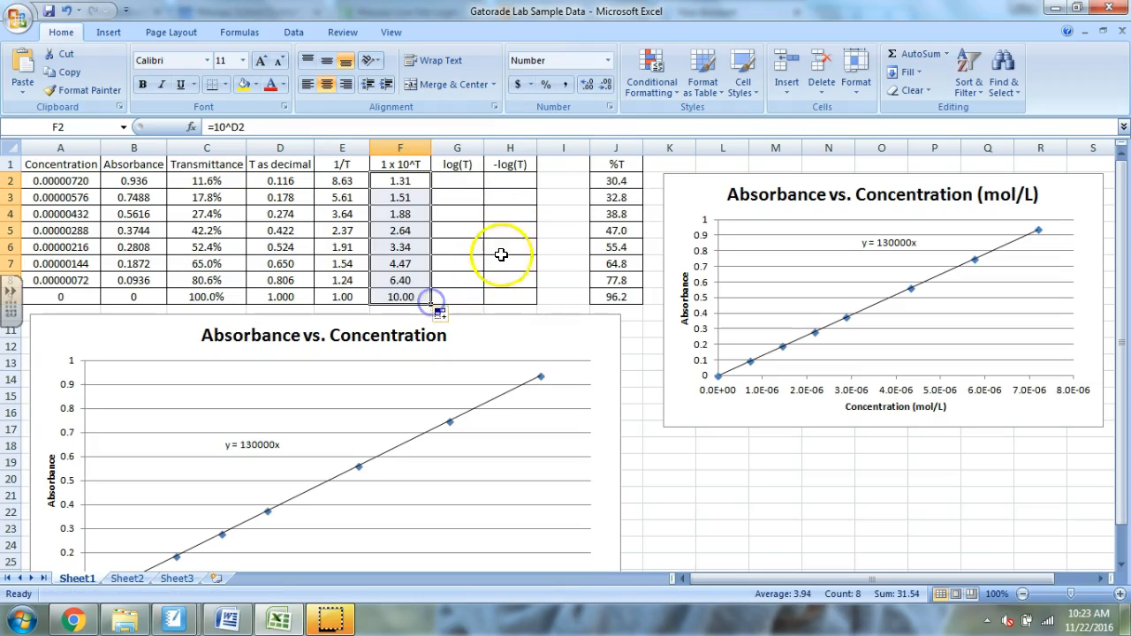
- Enter the formula =log(D2) in cell G2 of the log(T) column and fill it down through G9
click(472, 182)
text(=)
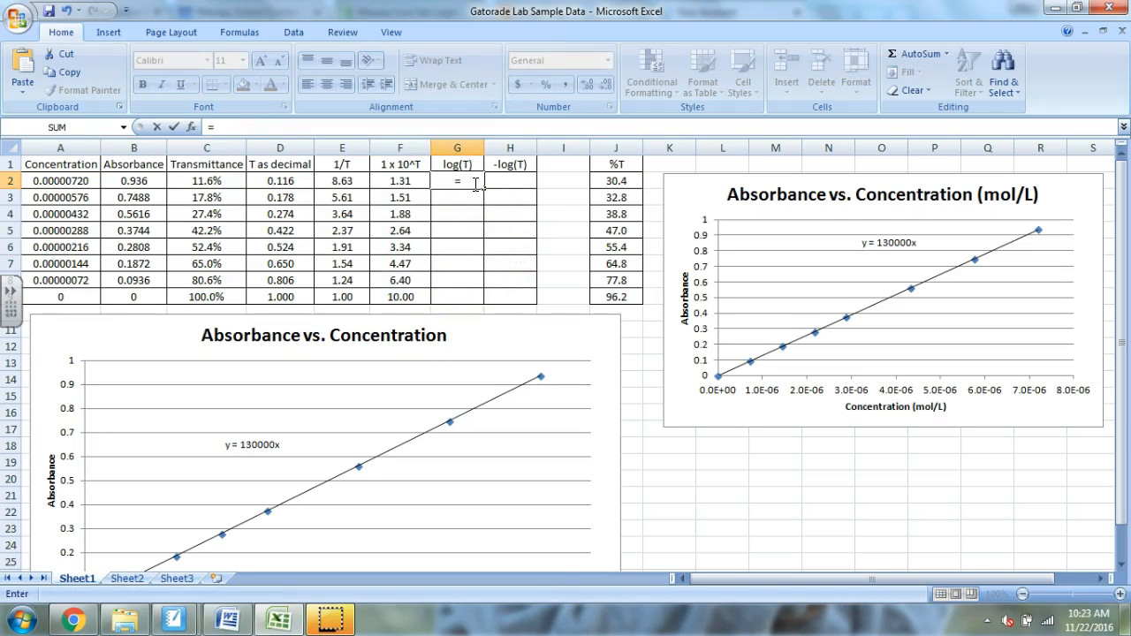
text(log()
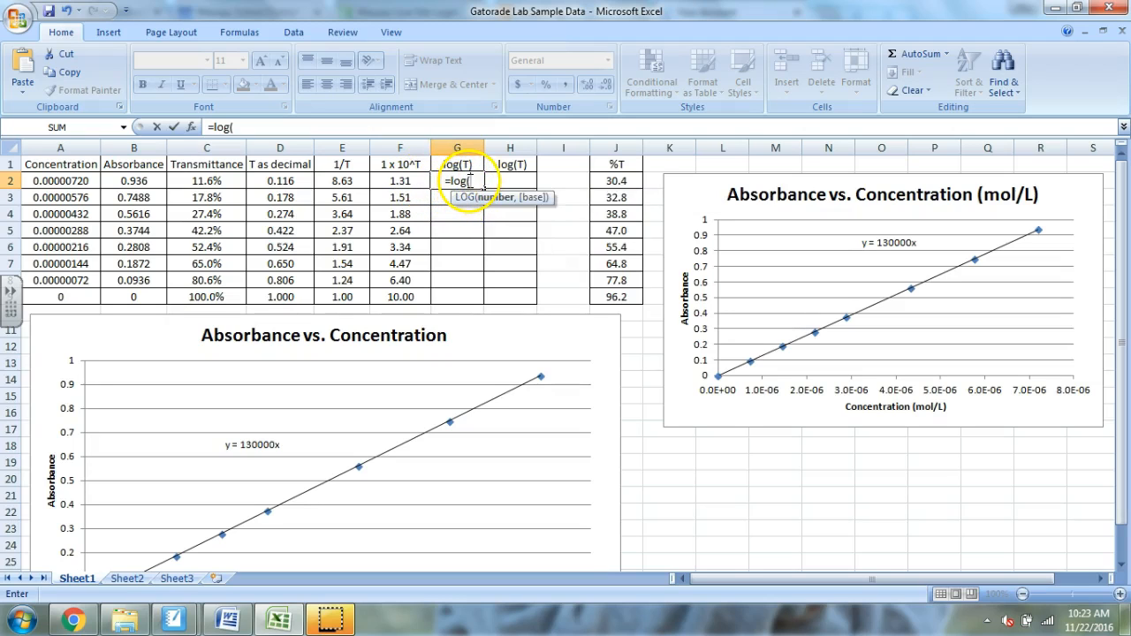
click(307, 181)
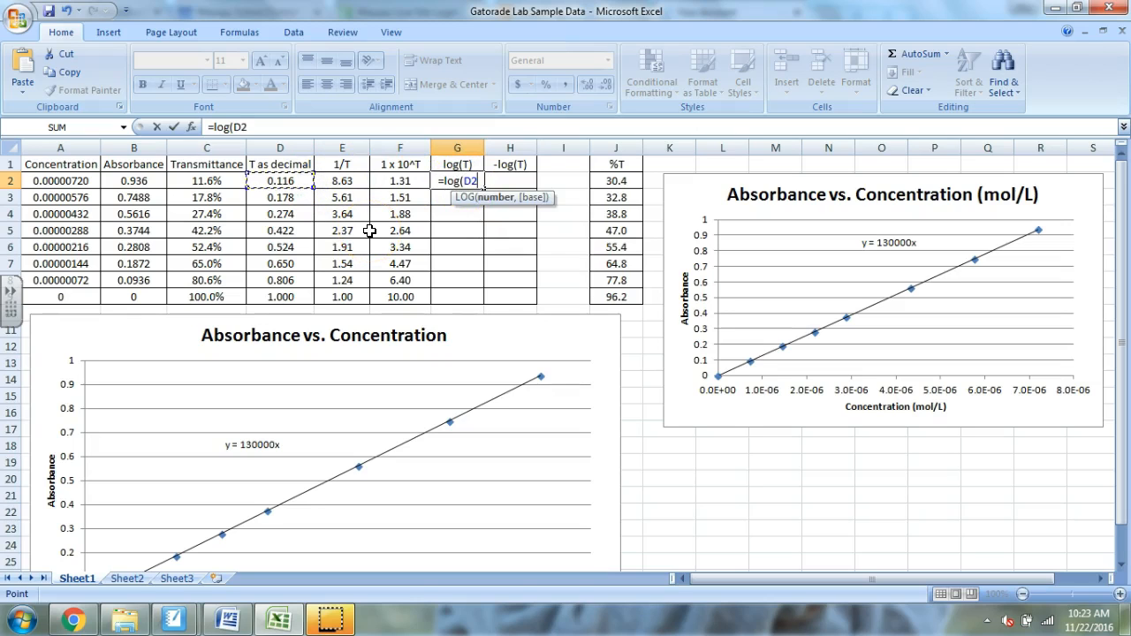
text())
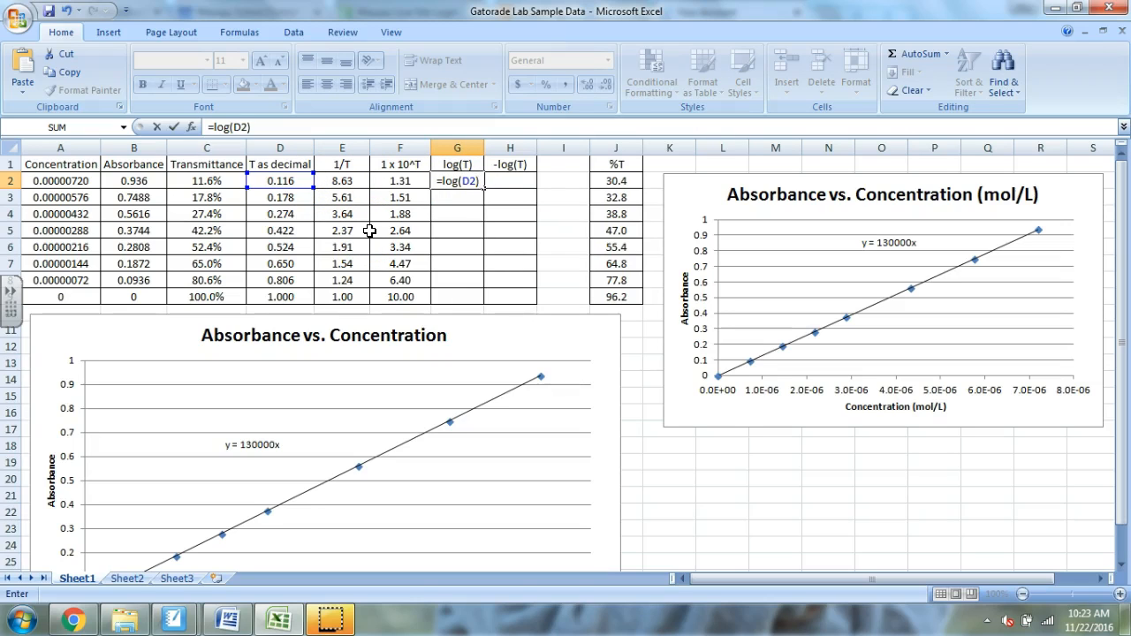
key(Up)
click(457, 180)
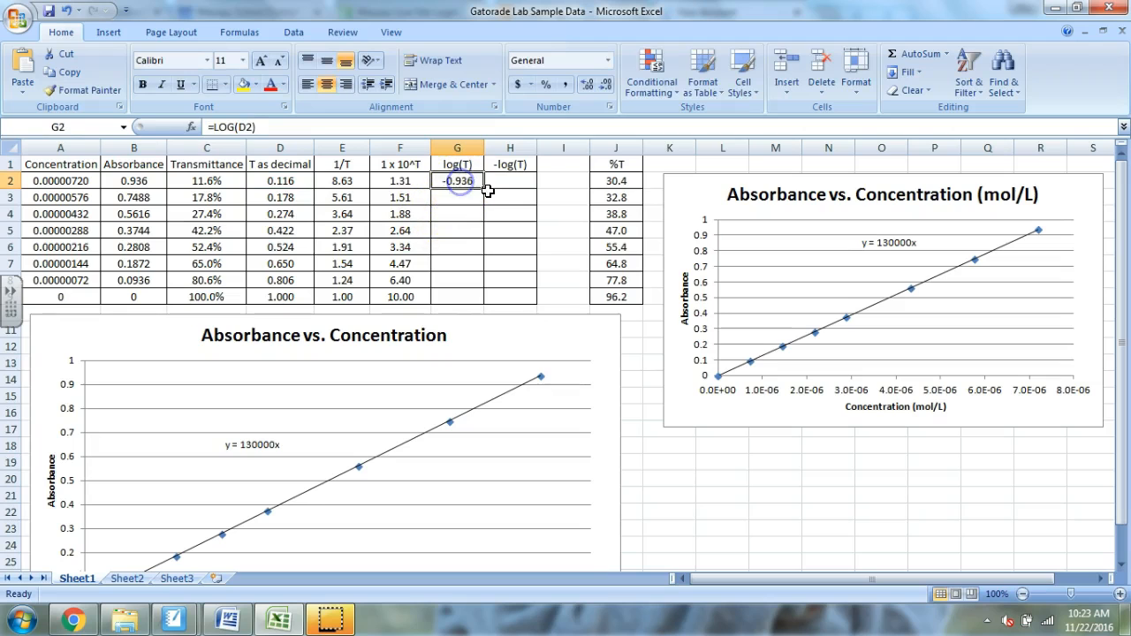
drag(485, 189, 480, 303)
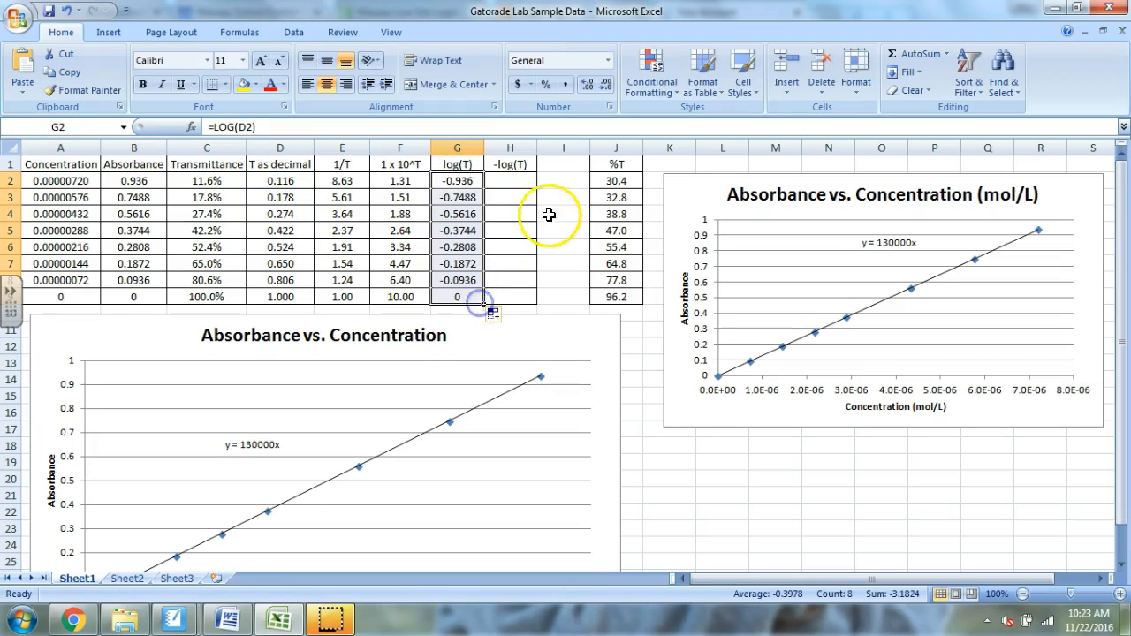
- Enter the formula =-log(D2) in cell H2 of the -log(T) column and fill it down through H9
click(509, 180)
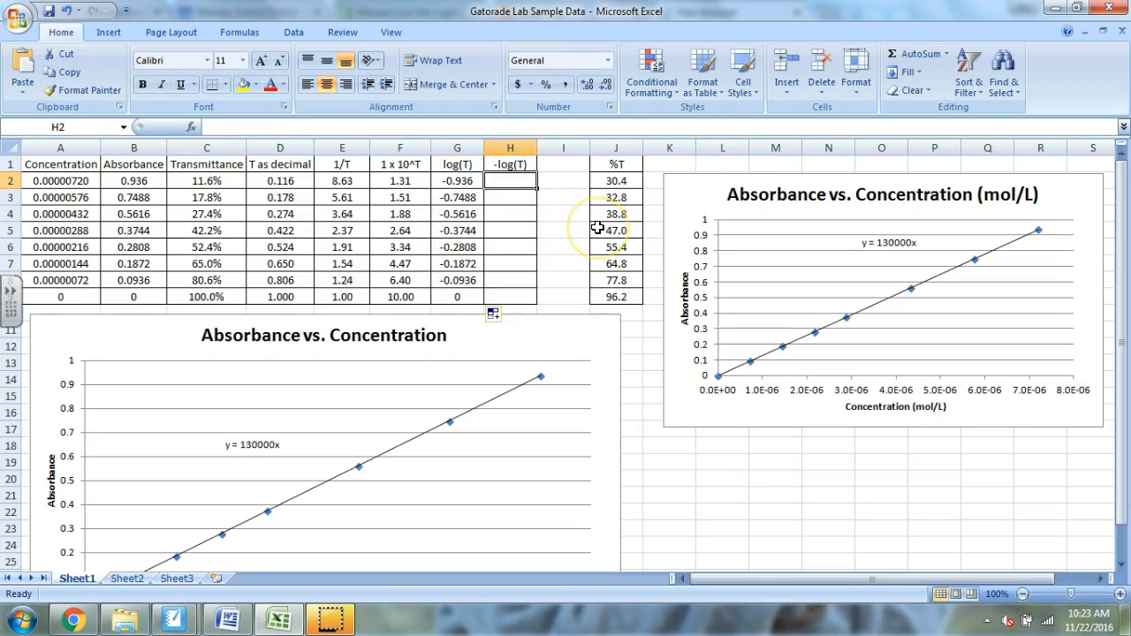
text(=-log()
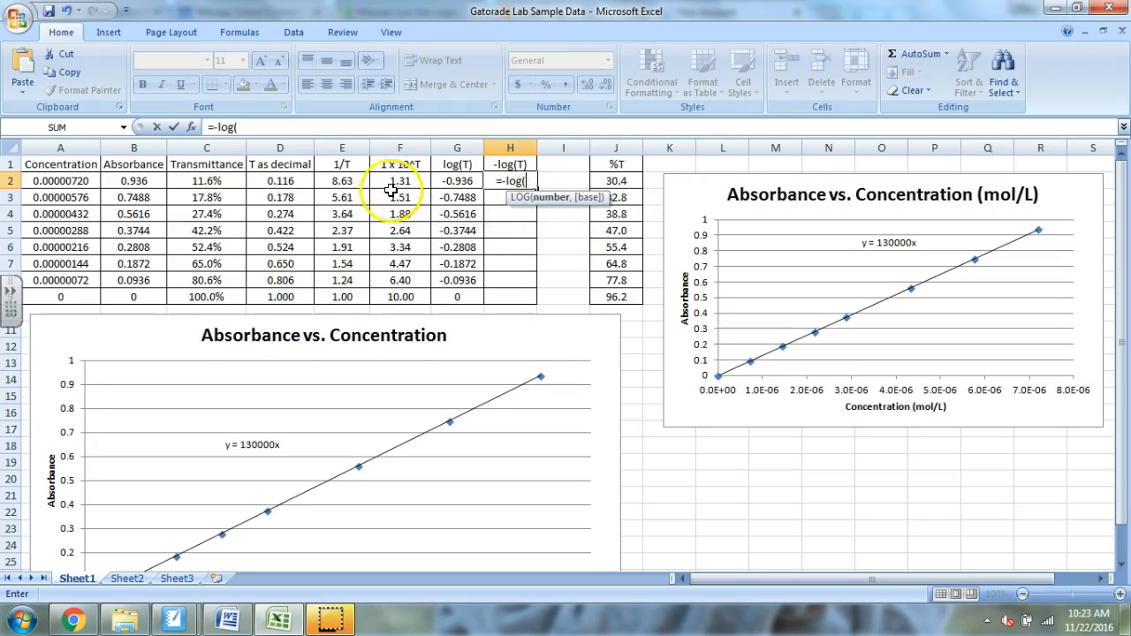
click(298, 180)
text())
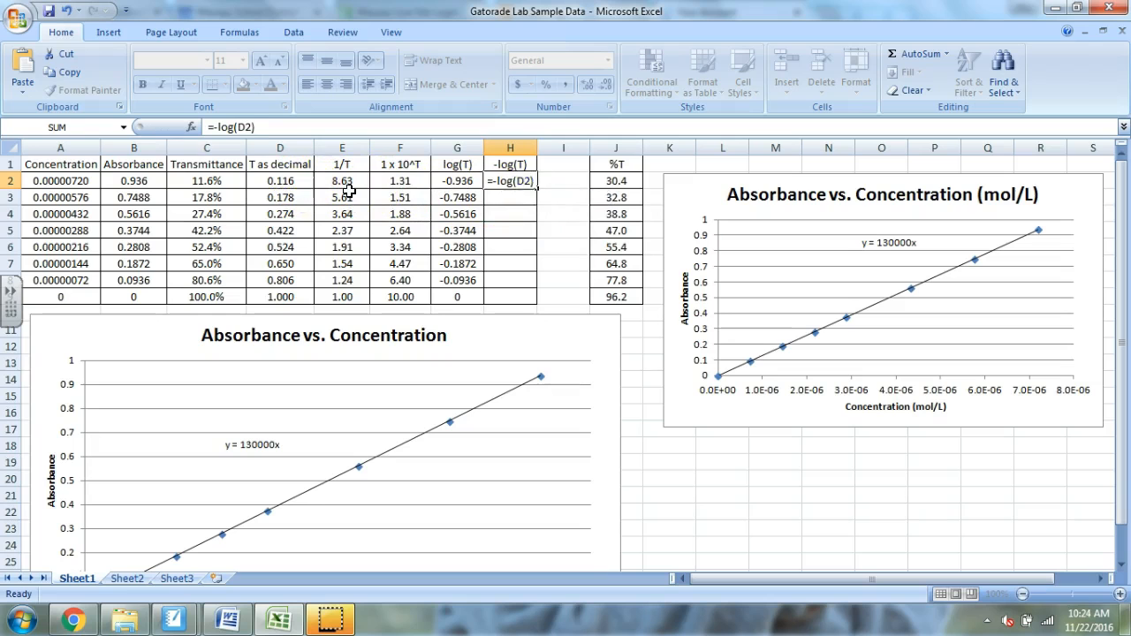
key(Return)
click(516, 177)
drag(536, 188, 546, 298)
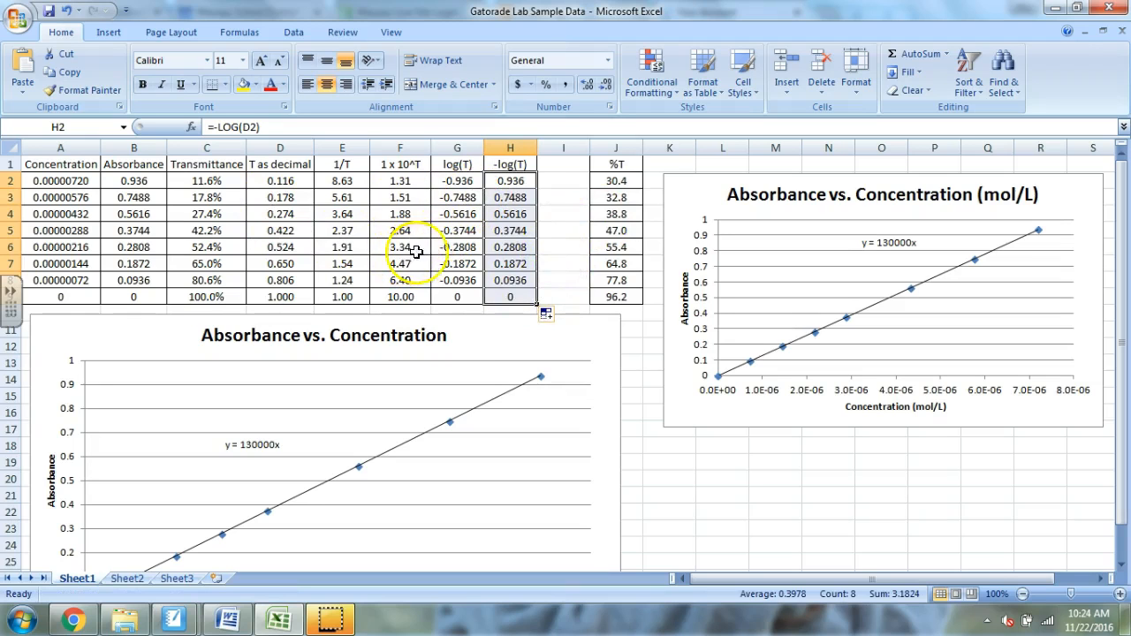
click(563, 262)
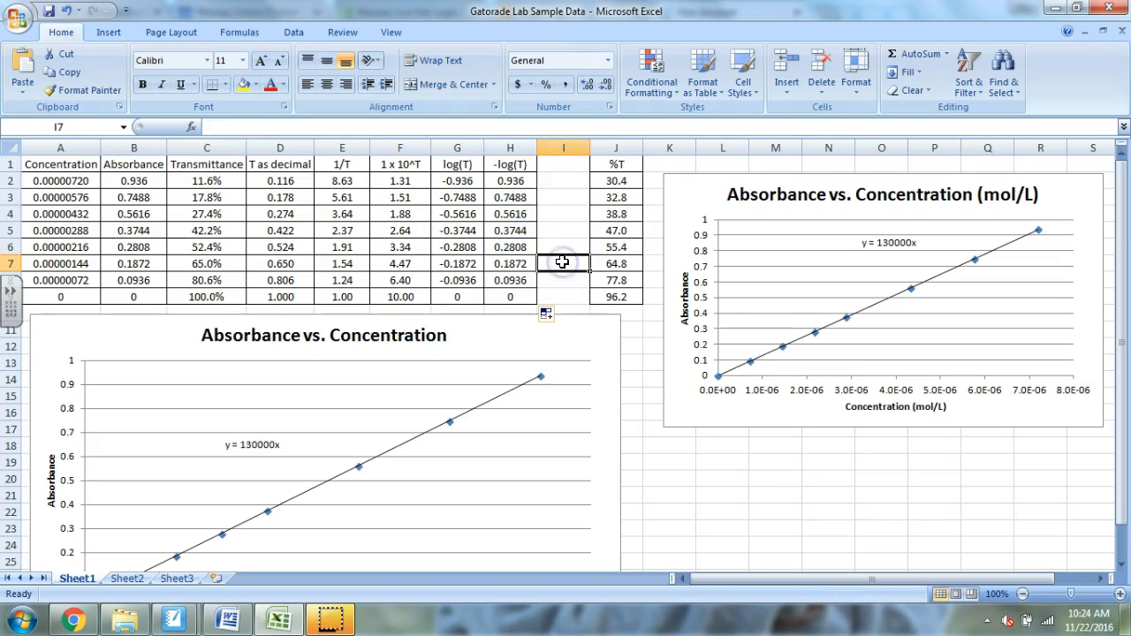